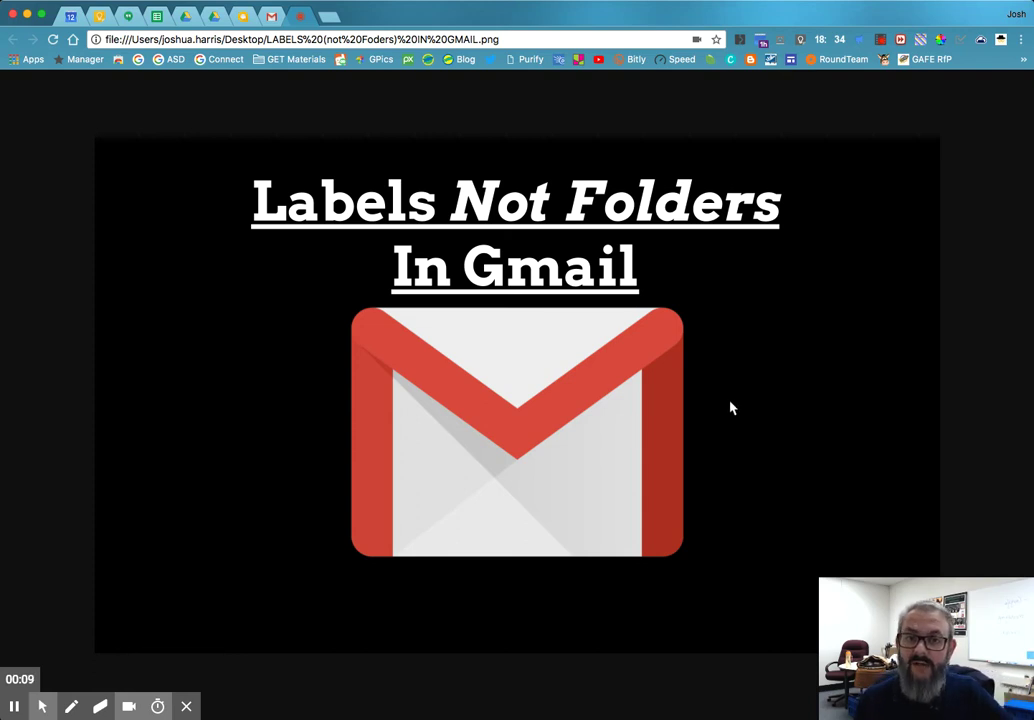
# Switch to the Gmail inbox and look through the Social, Promotions, Updates and Forums categories, returning to Primary.
pyautogui.click(274, 17)
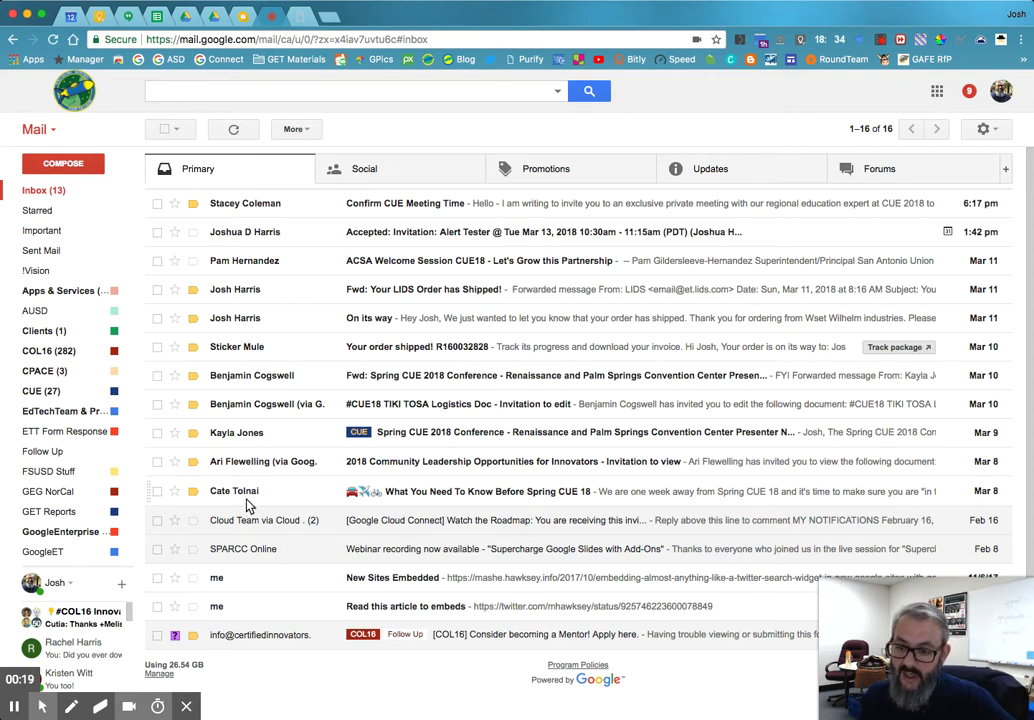
pyautogui.moveTo(66, 437)
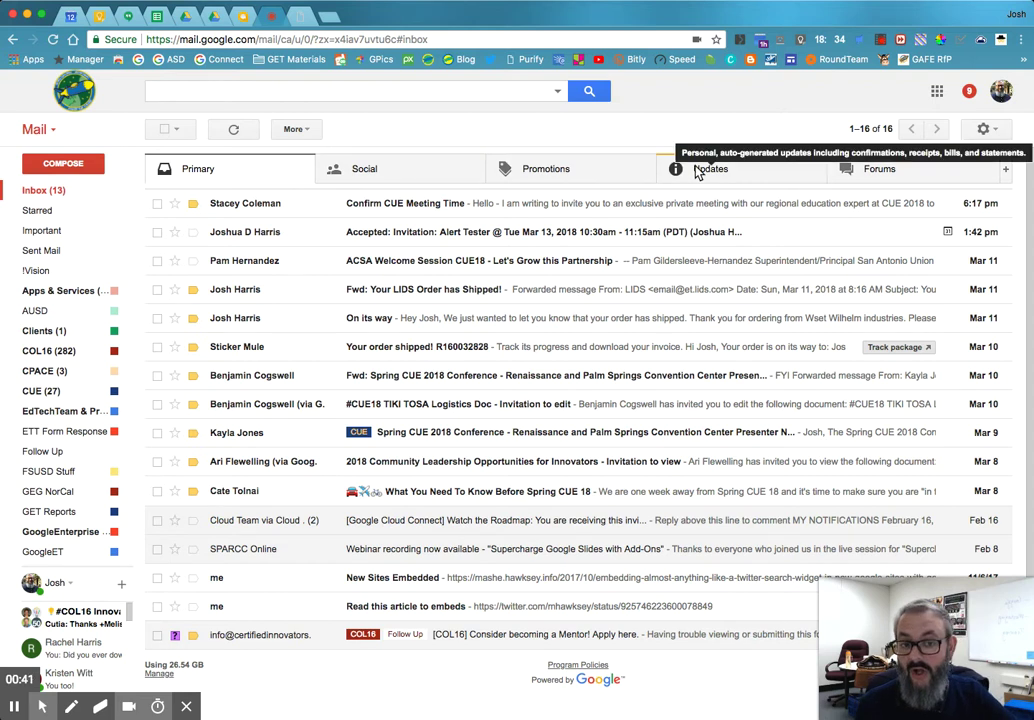
pyautogui.click(432, 178)
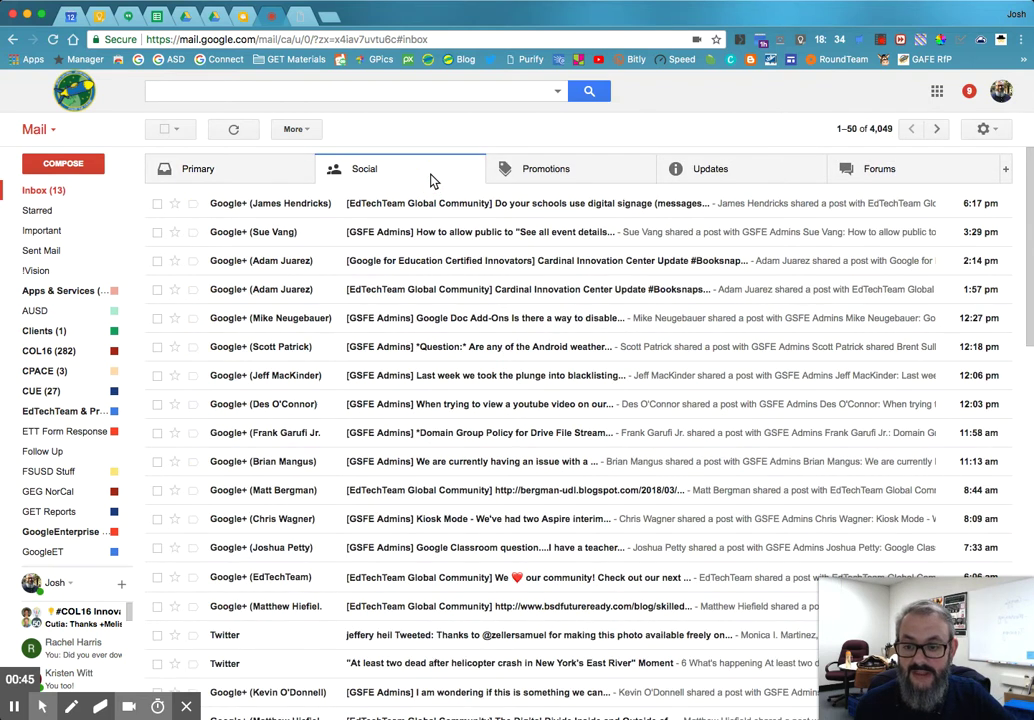
pyautogui.click(571, 172)
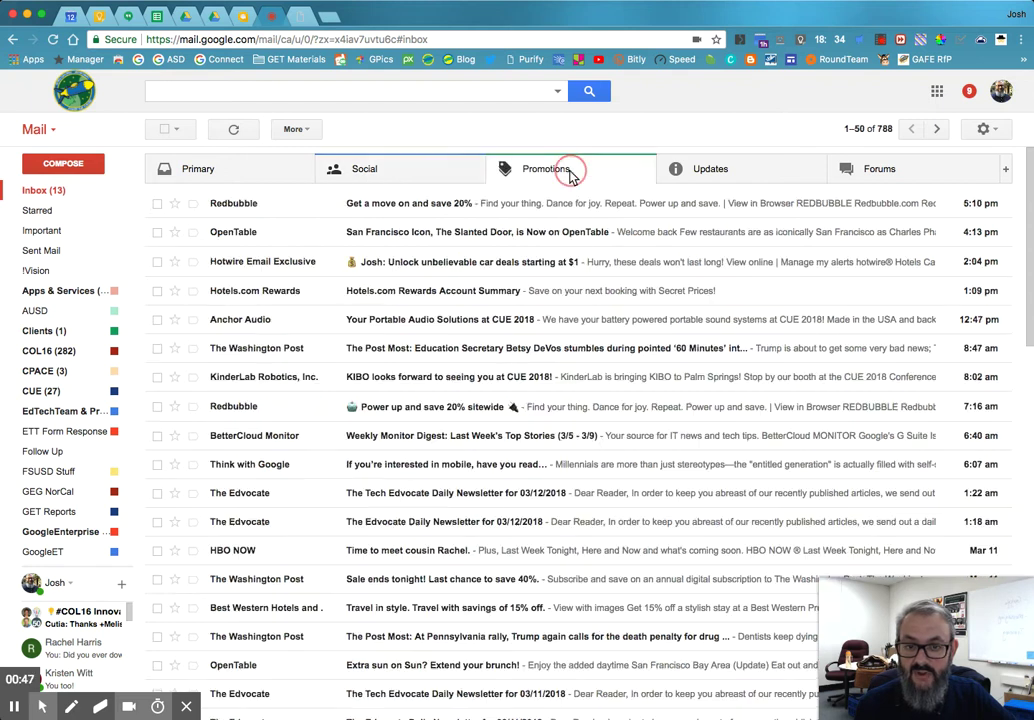
pyautogui.click(700, 178)
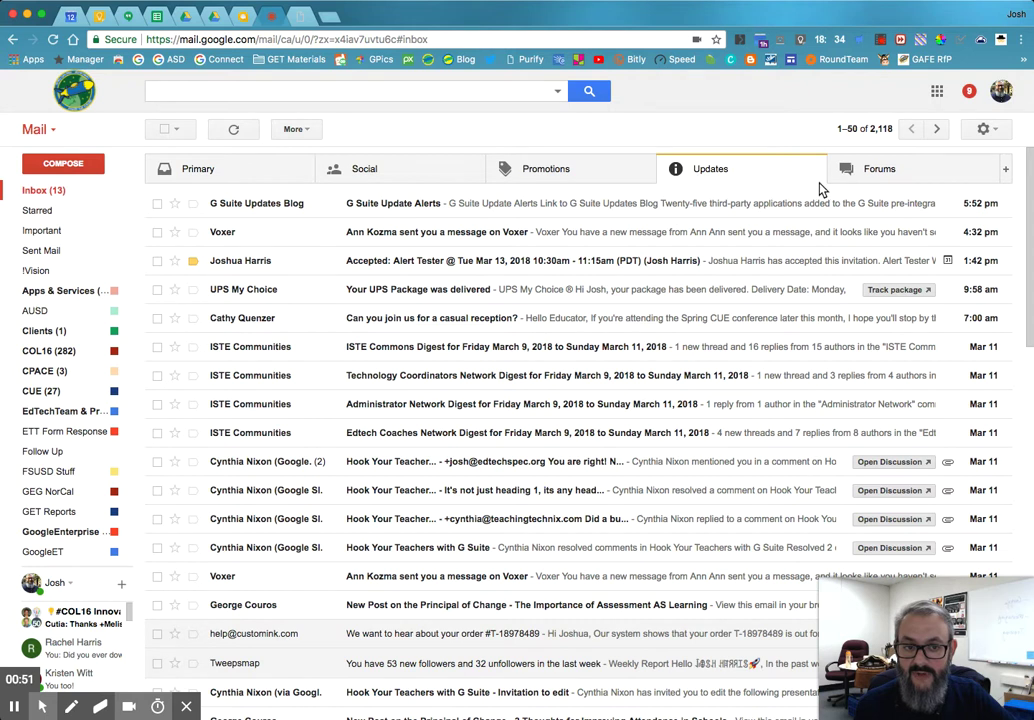
pyautogui.click(848, 183)
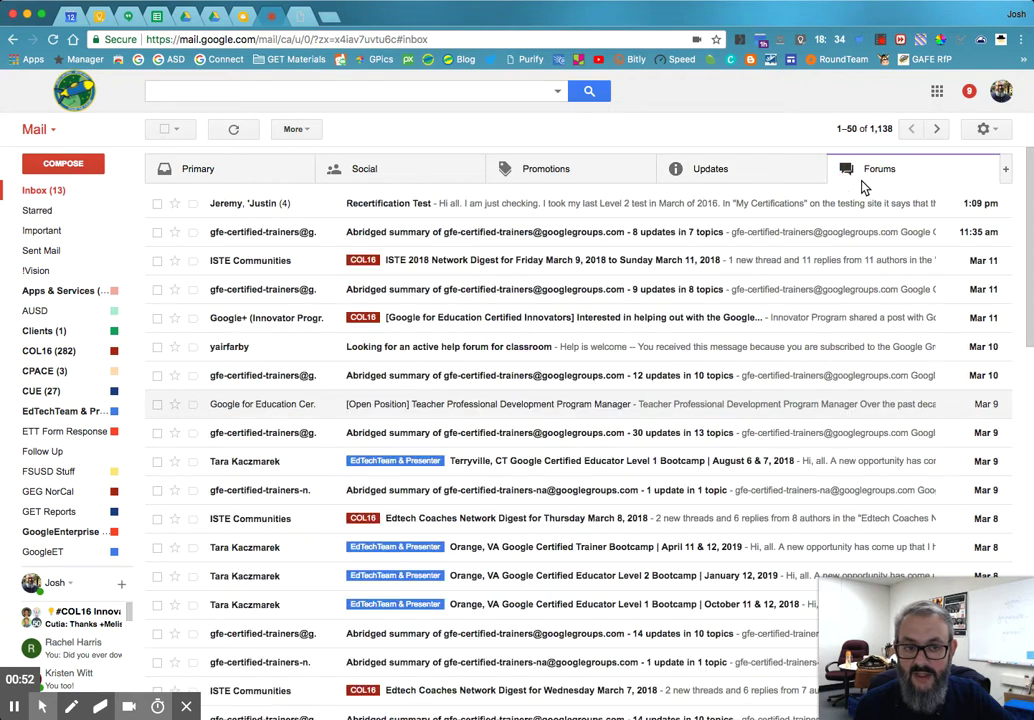
pyautogui.click(272, 184)
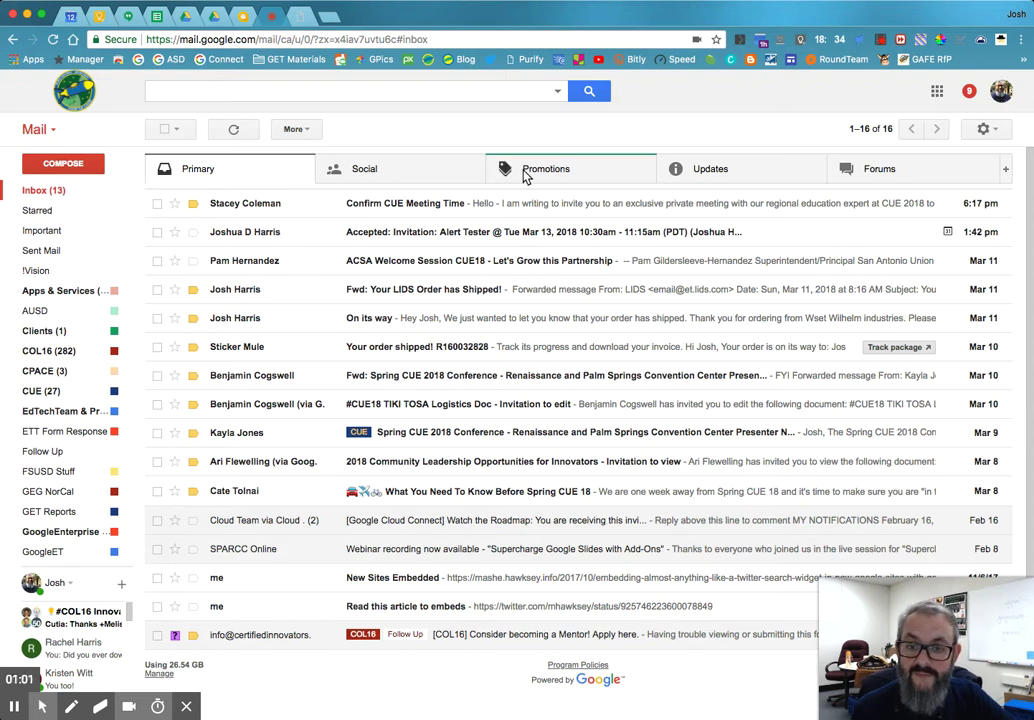
# Move the "Accepted: Alert Tester" email from the Updates category to Primary.
pyautogui.click(686, 178)
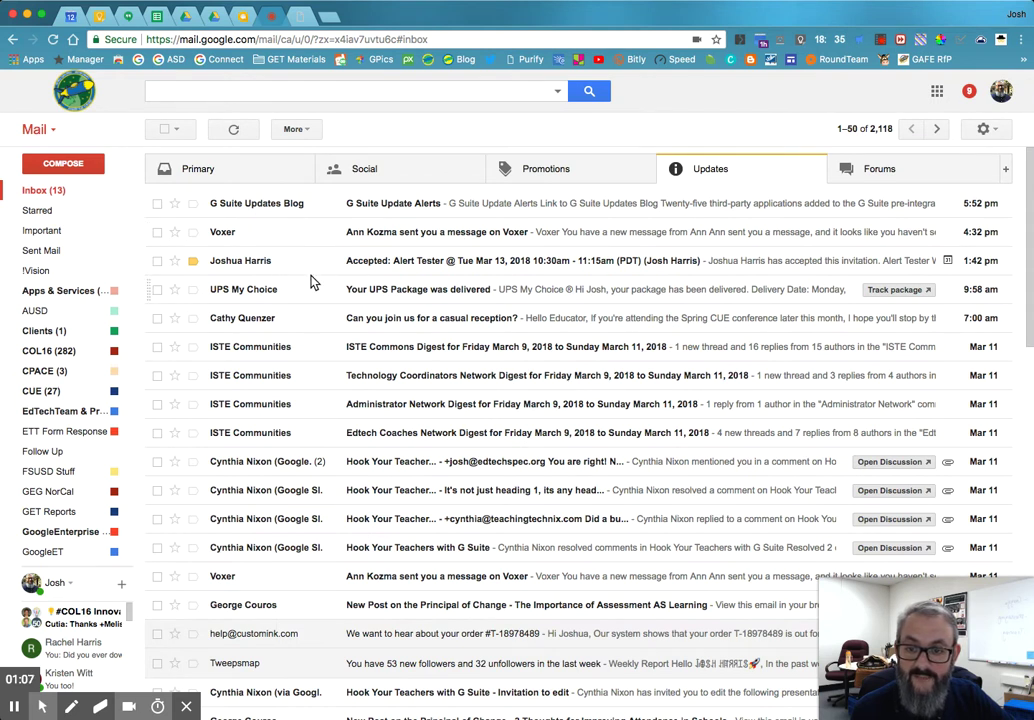
pyautogui.moveTo(300, 268); pyautogui.dragTo(250, 168)
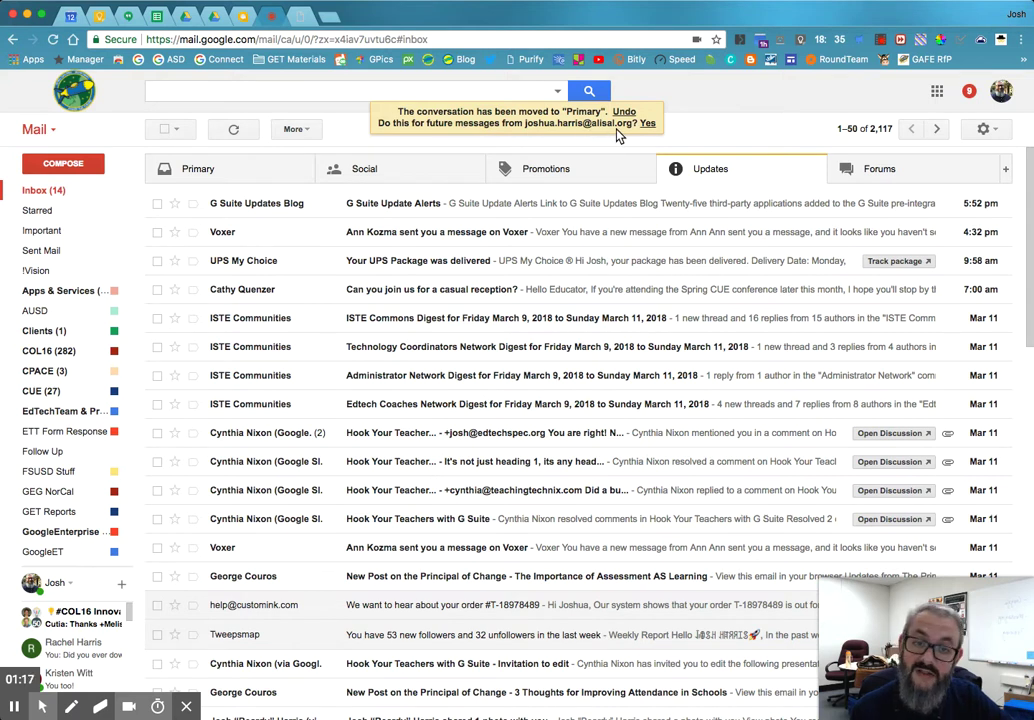
# Save the inbox category selection with all categories enabled, check the Social category and return to Primary.
pyautogui.click(1005, 172)
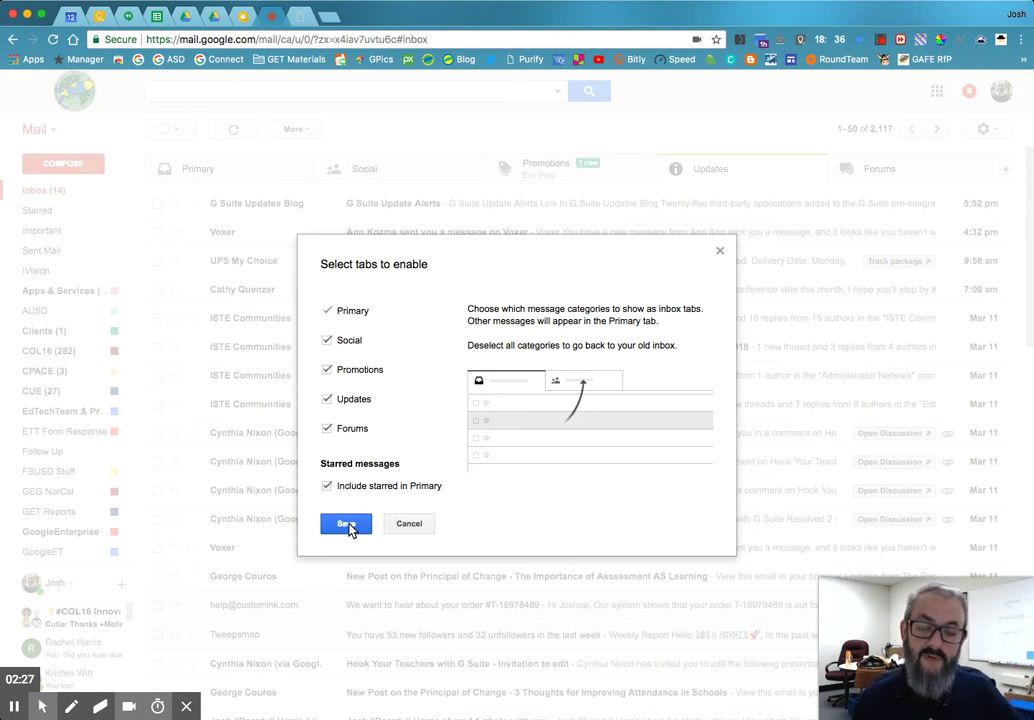
pyautogui.click(346, 525)
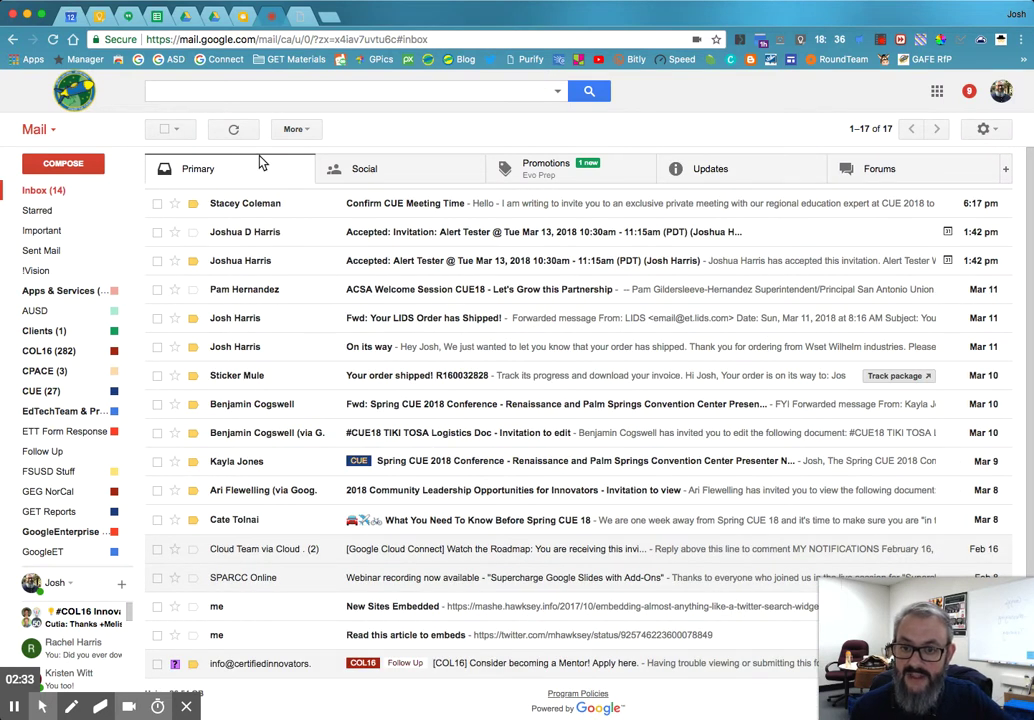
pyautogui.click(399, 174)
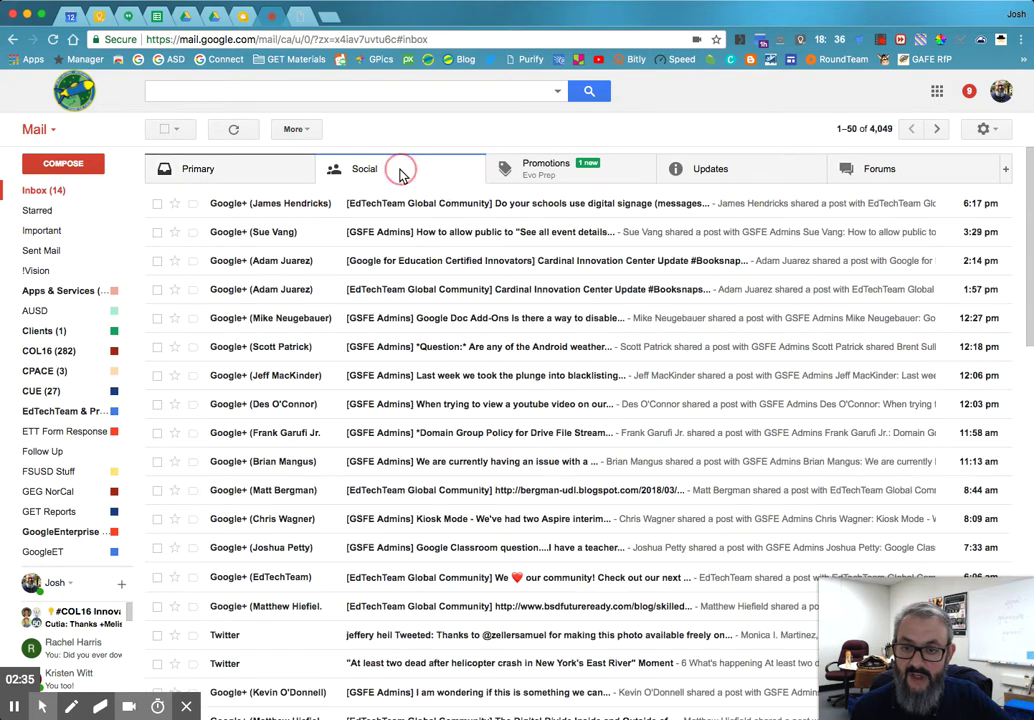
pyautogui.click(270, 176)
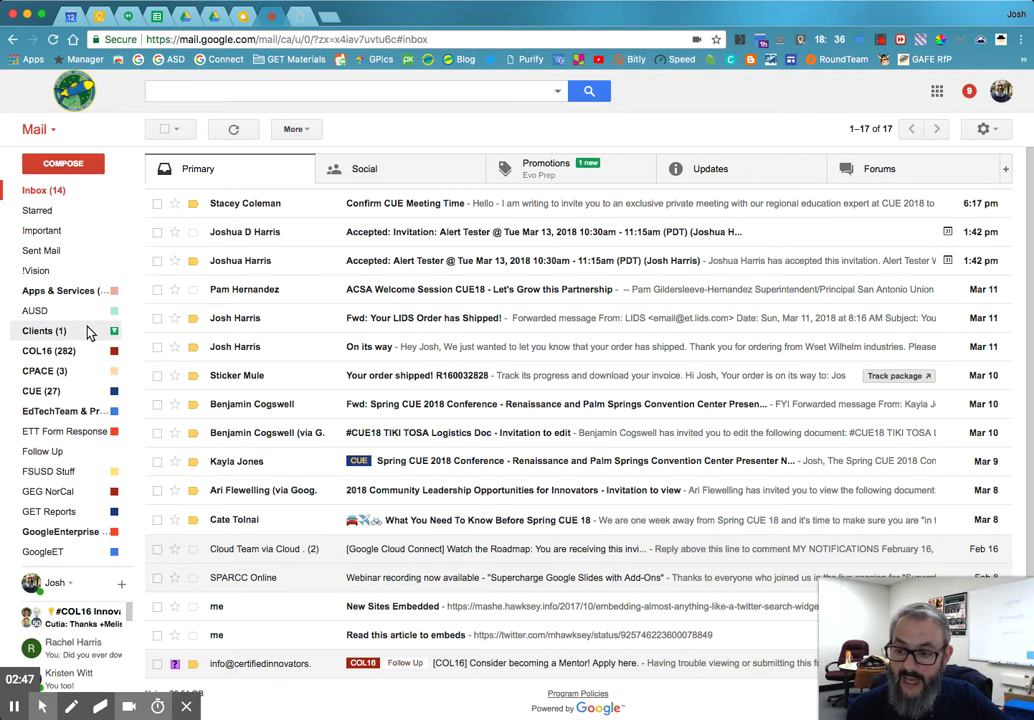
# Apply the labels CUE, Vendors and Follow Up to the "What You Need To Know Before Spring CUE 18" email.
pyautogui.moveTo(86, 334)
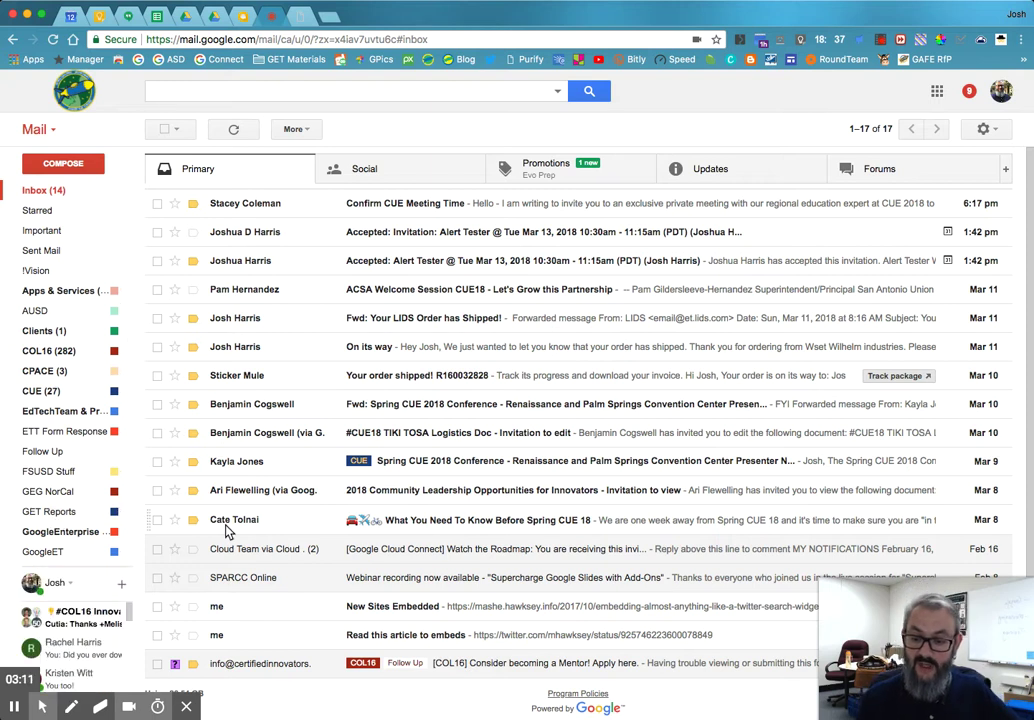
pyautogui.click(157, 520)
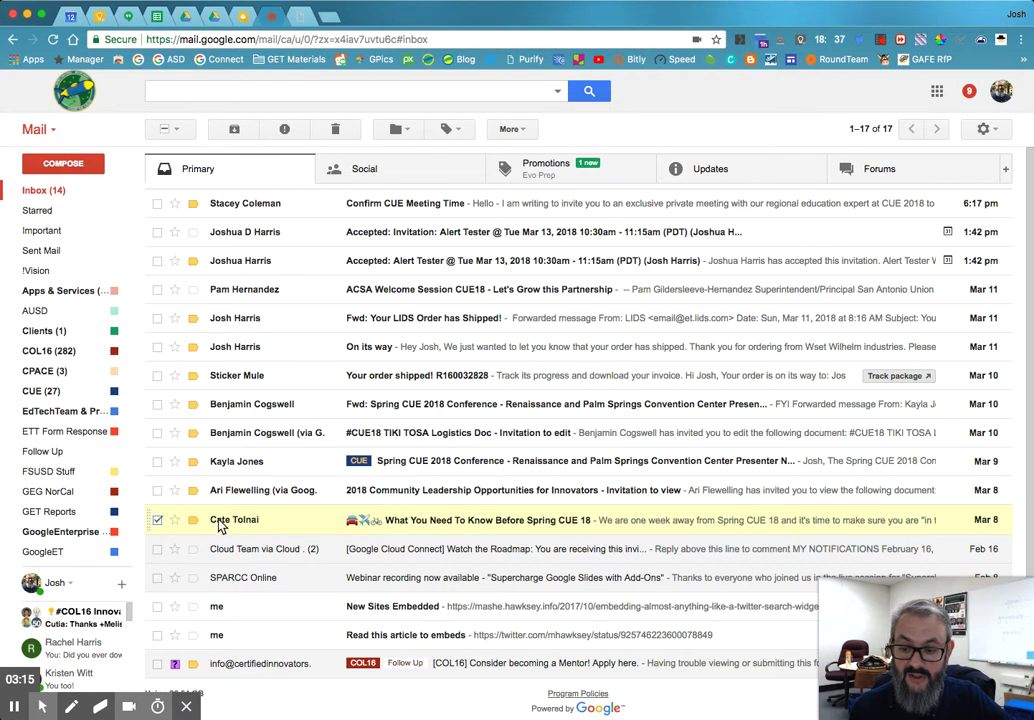
pyautogui.click(157, 520)
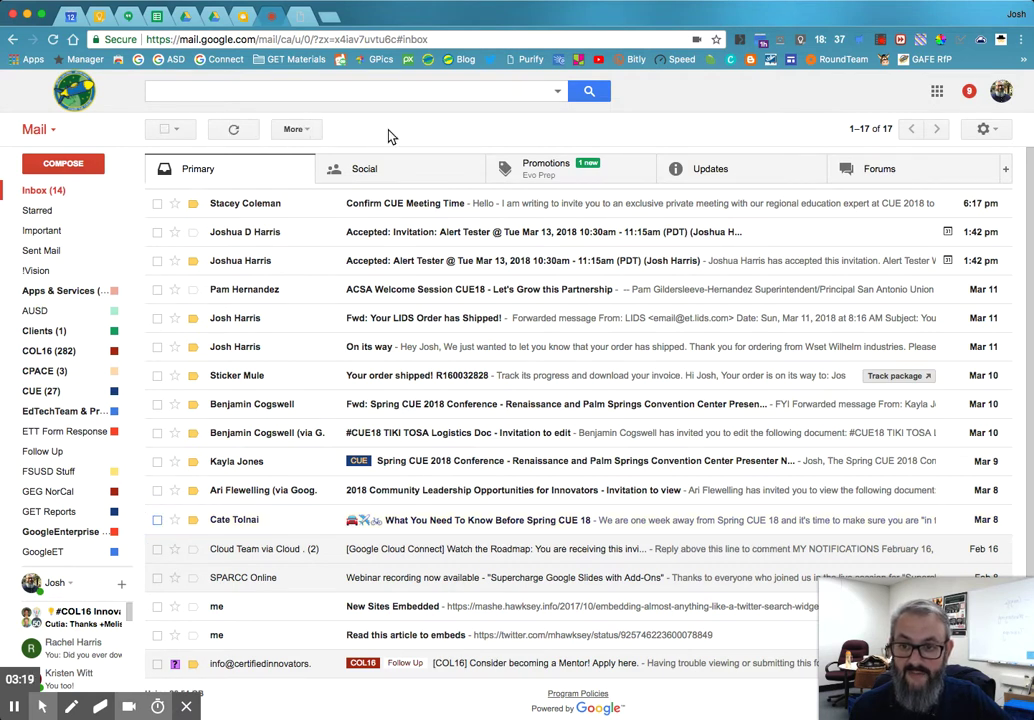
pyautogui.click(157, 520)
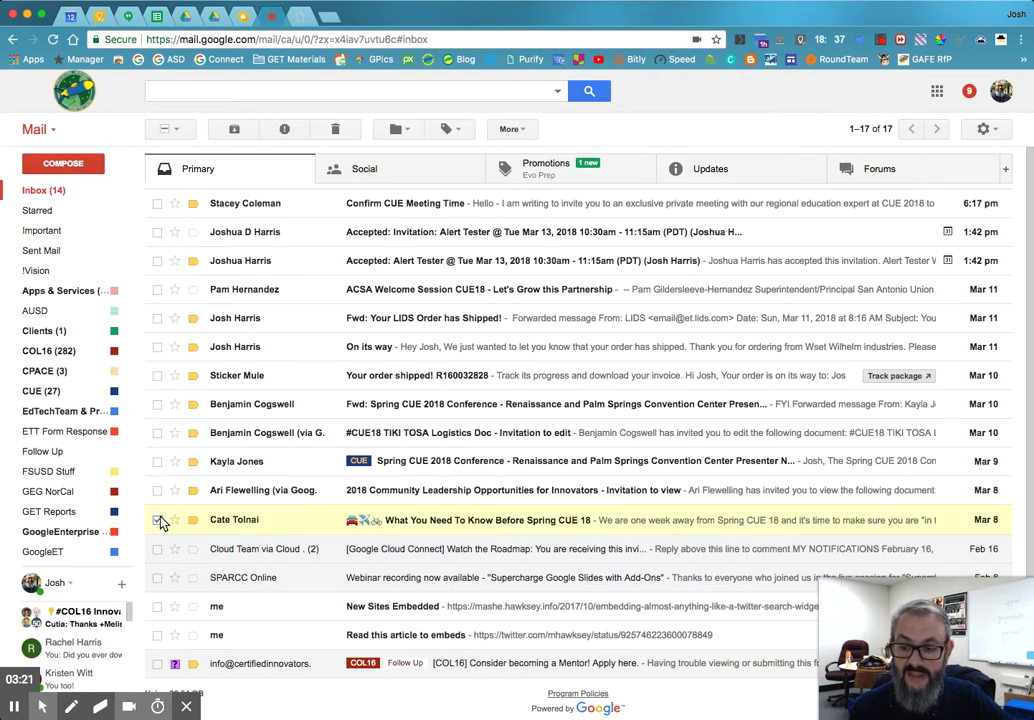
pyautogui.click(436, 134)
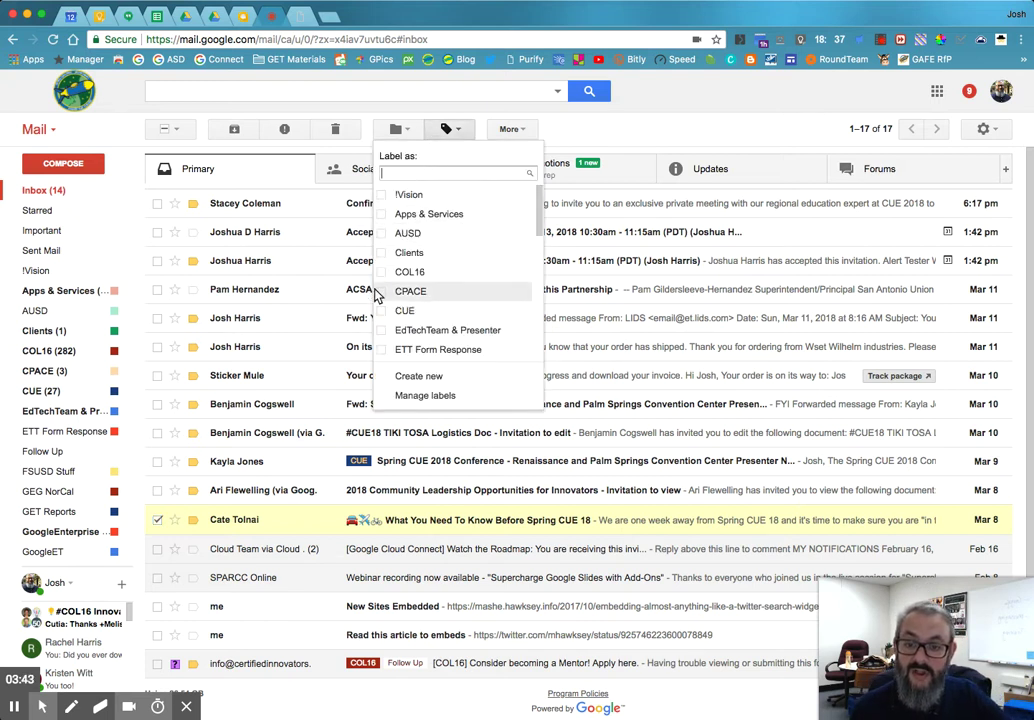
pyautogui.click(394, 315)
pyautogui.scroll(-10, 396, 318)
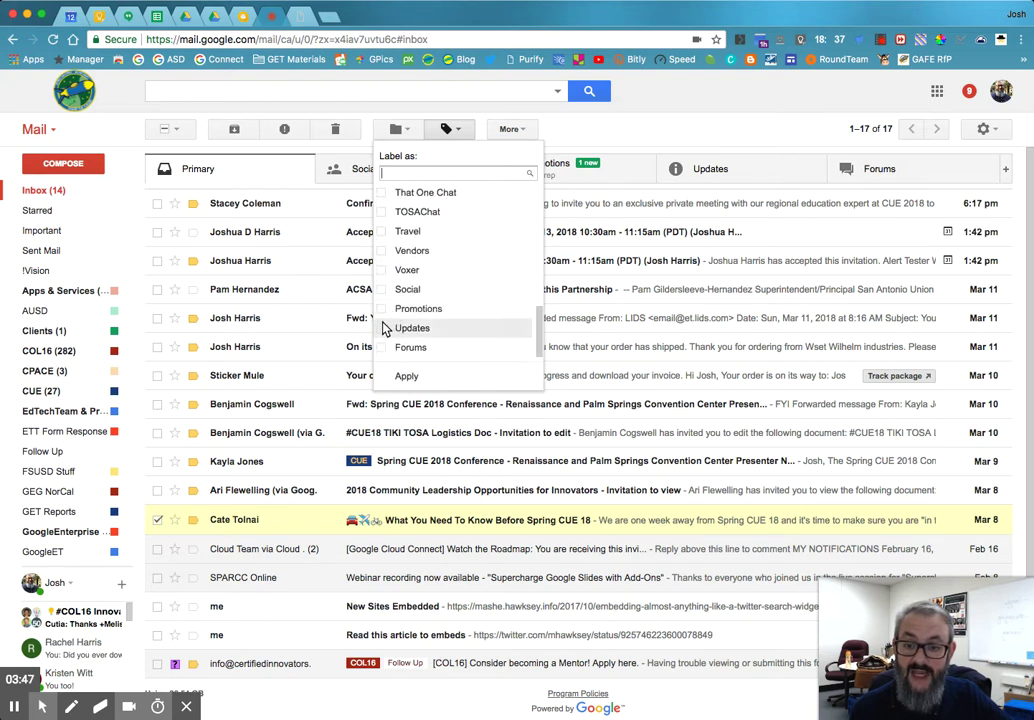
pyautogui.click(387, 251)
pyautogui.scroll(5, 404, 293)
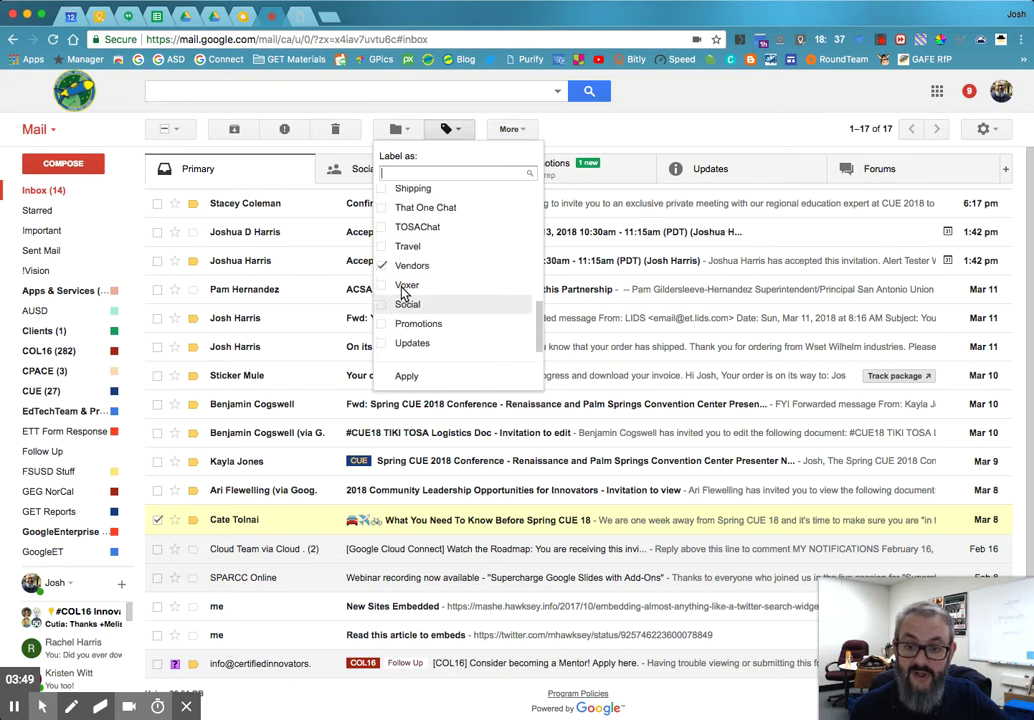
pyautogui.scroll(4, 404, 291)
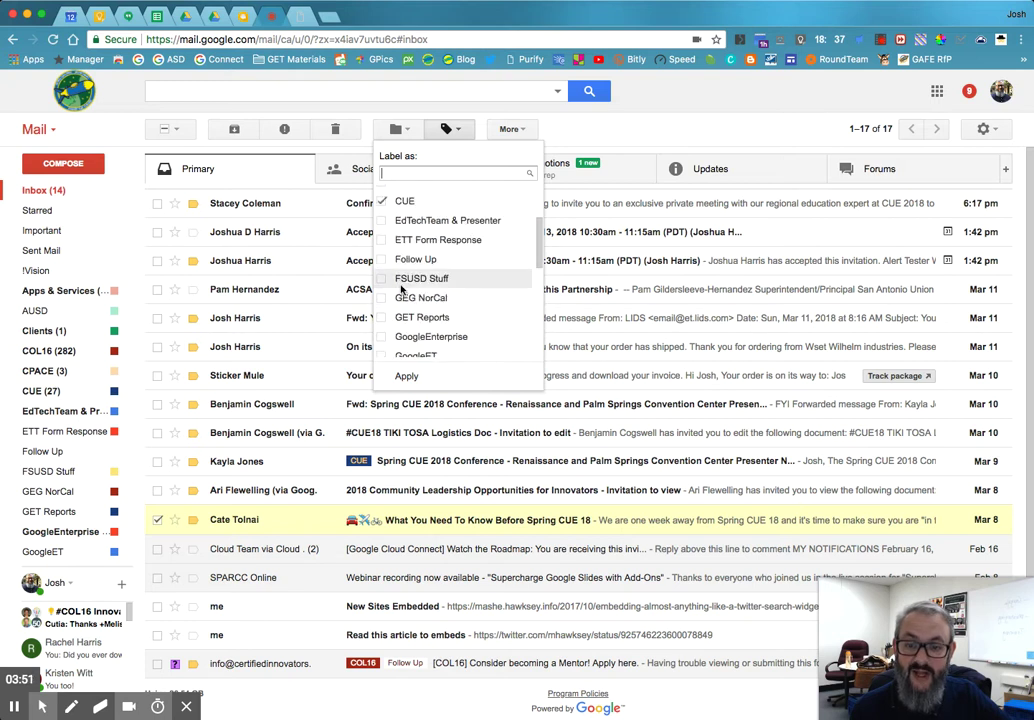
pyautogui.click(397, 259)
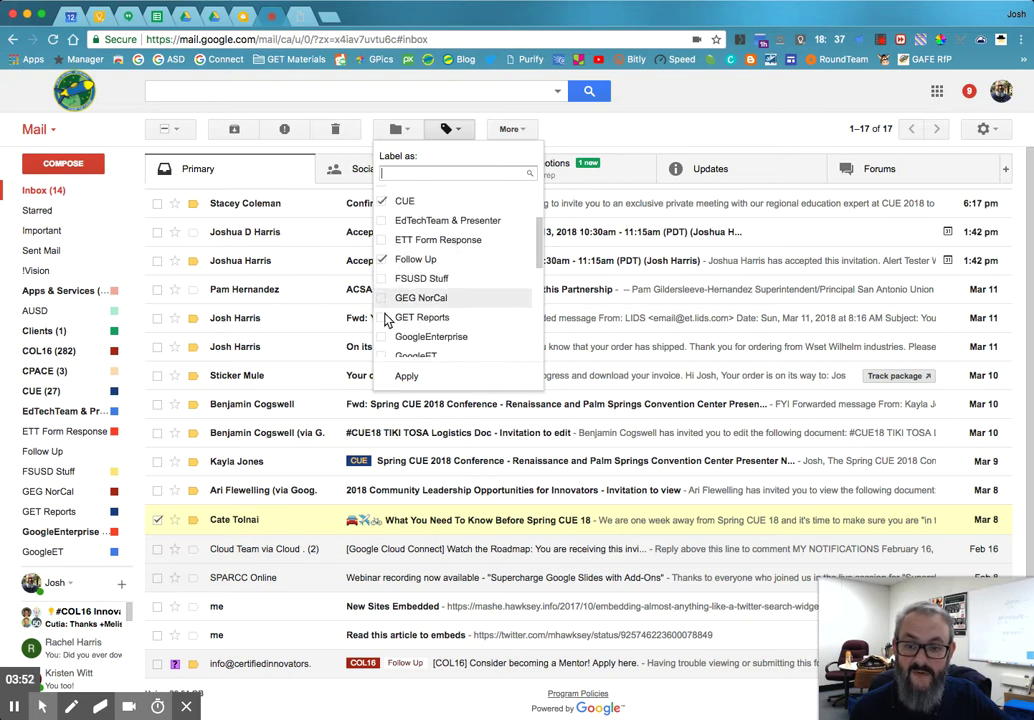
pyautogui.click(405, 377)
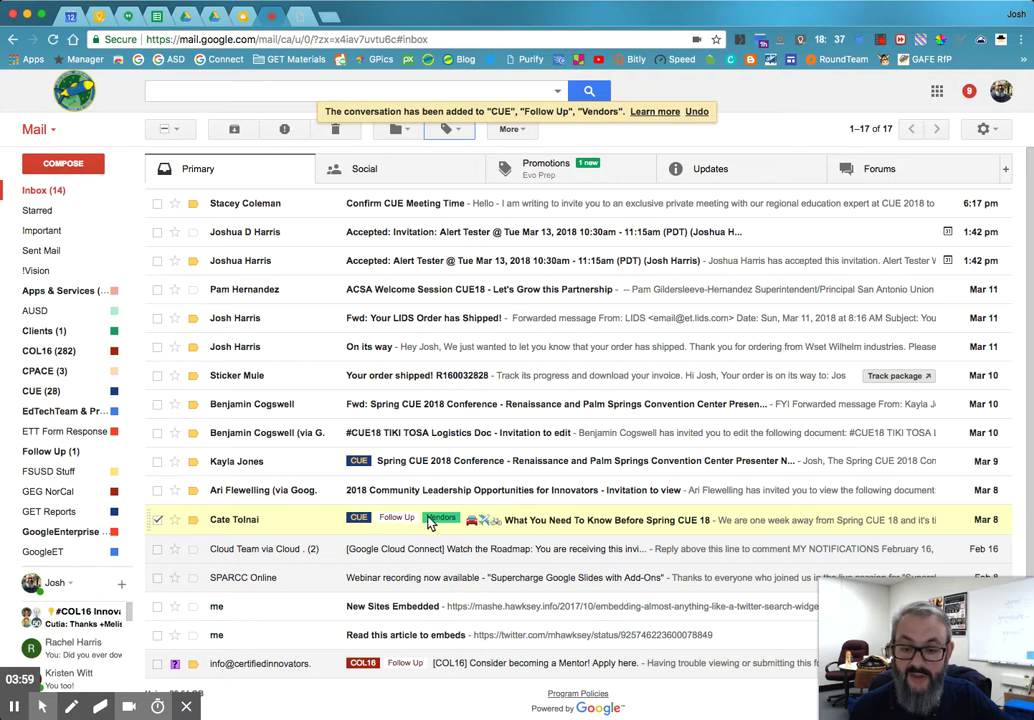
# Open the "What You Need To Know Before Spring CUE 18" email to view its labels and mark it as unread.
pyautogui.click(298, 525)
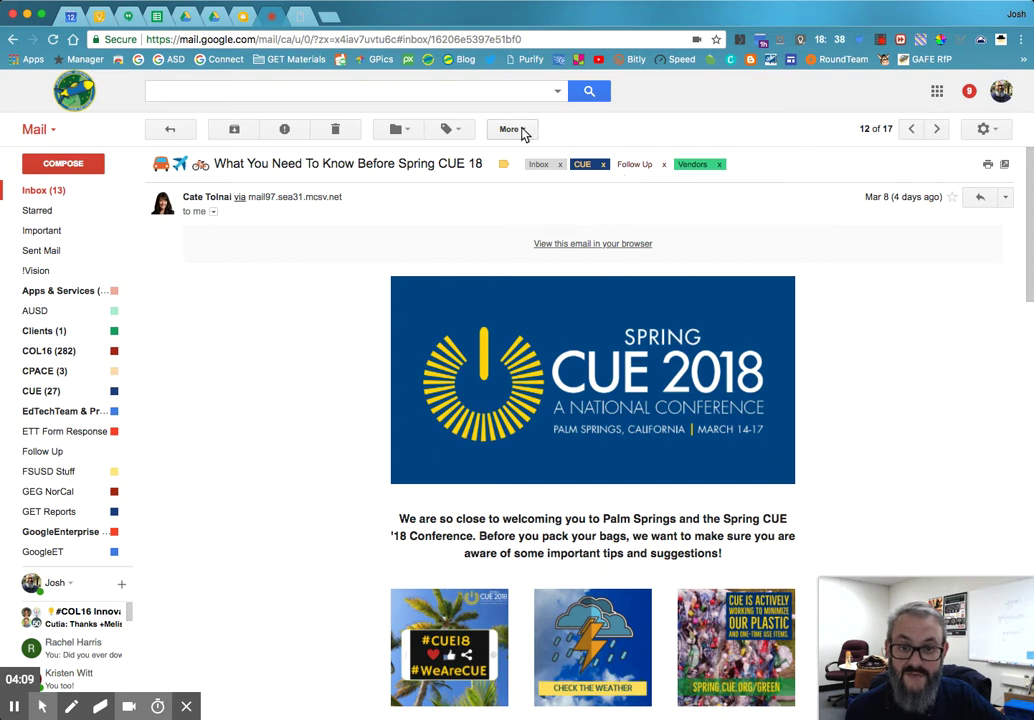
pyautogui.click(520, 130)
pyautogui.click(524, 154)
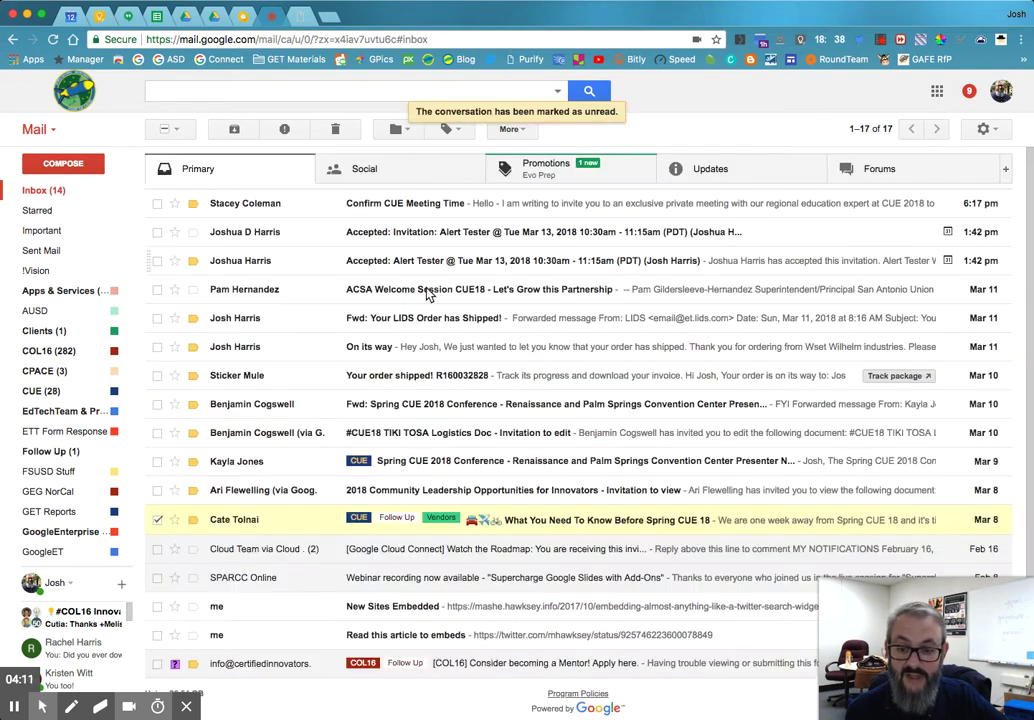
# View the messages labelled CUE and those labelled Follow Up, and return to the inbox.
pyautogui.moveTo(253, 528)
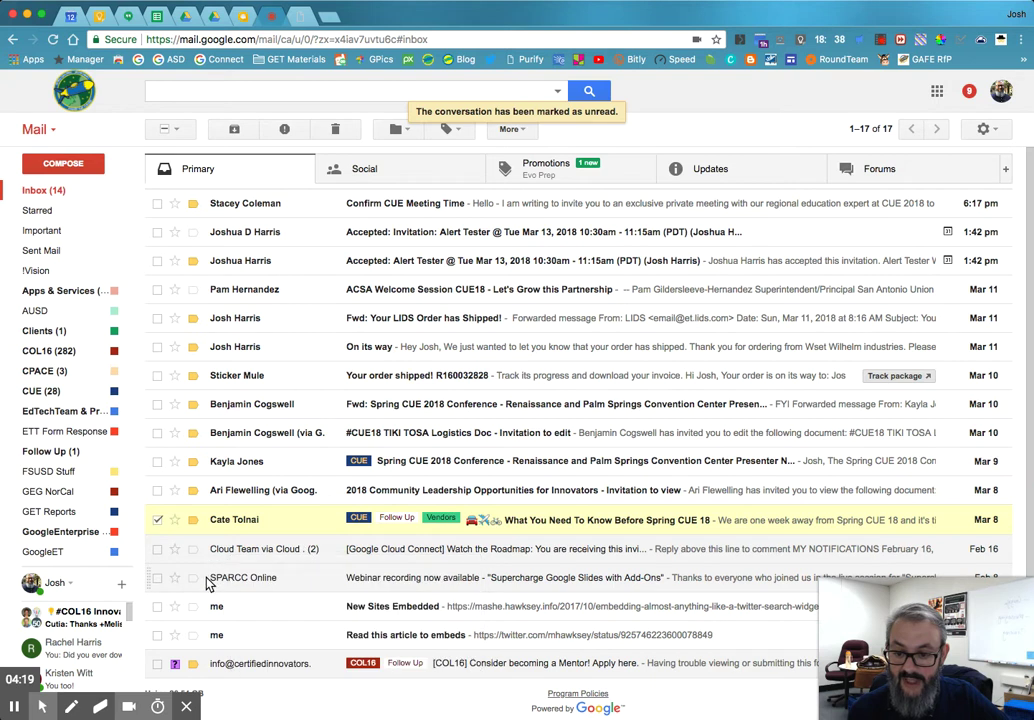
pyautogui.moveTo(60, 410)
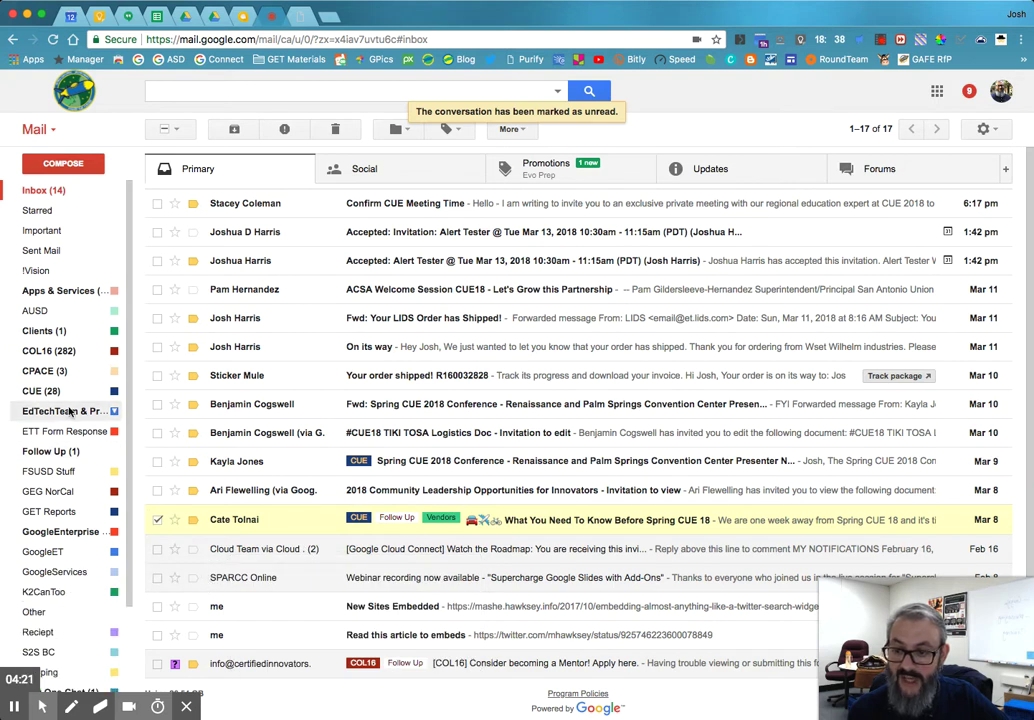
pyautogui.click(42, 391)
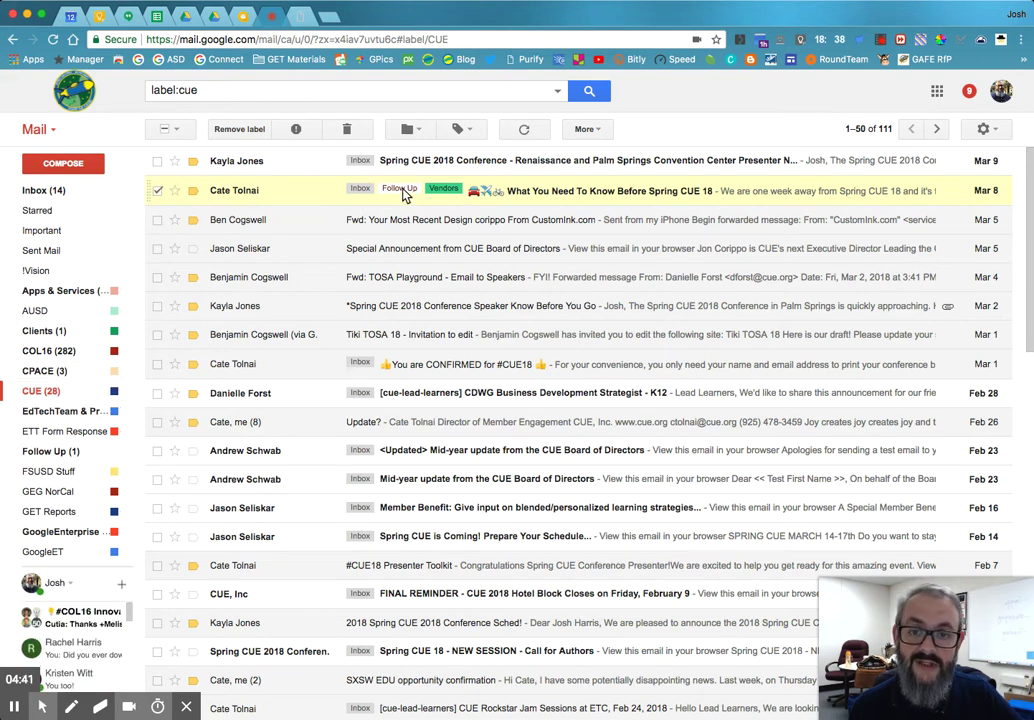
pyautogui.click(60, 451)
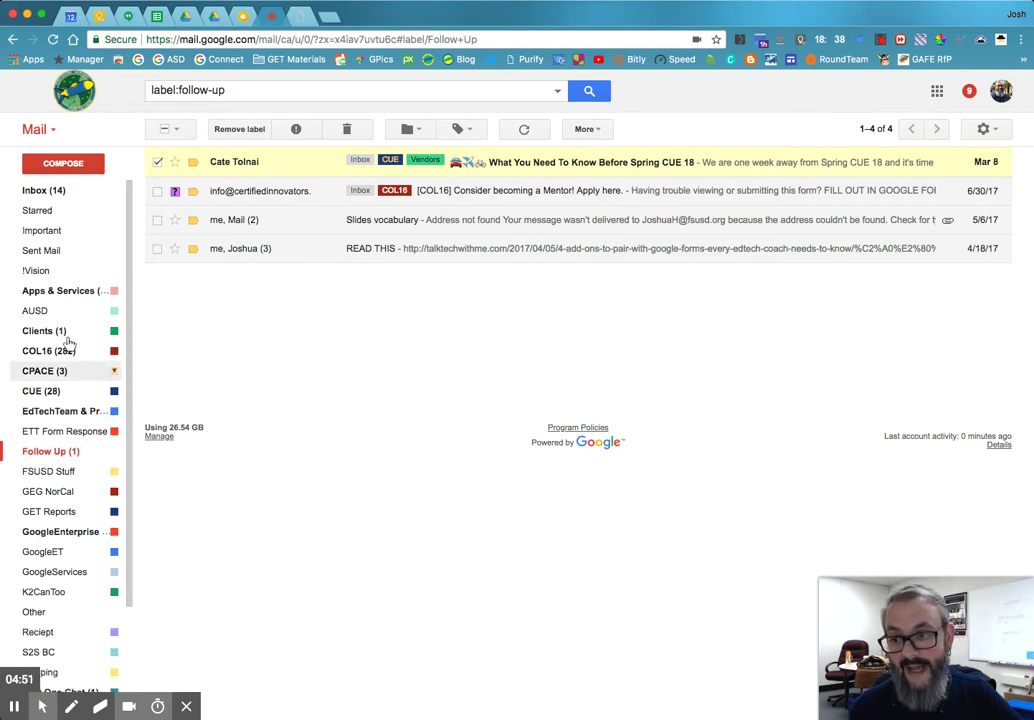
pyautogui.click(42, 194)
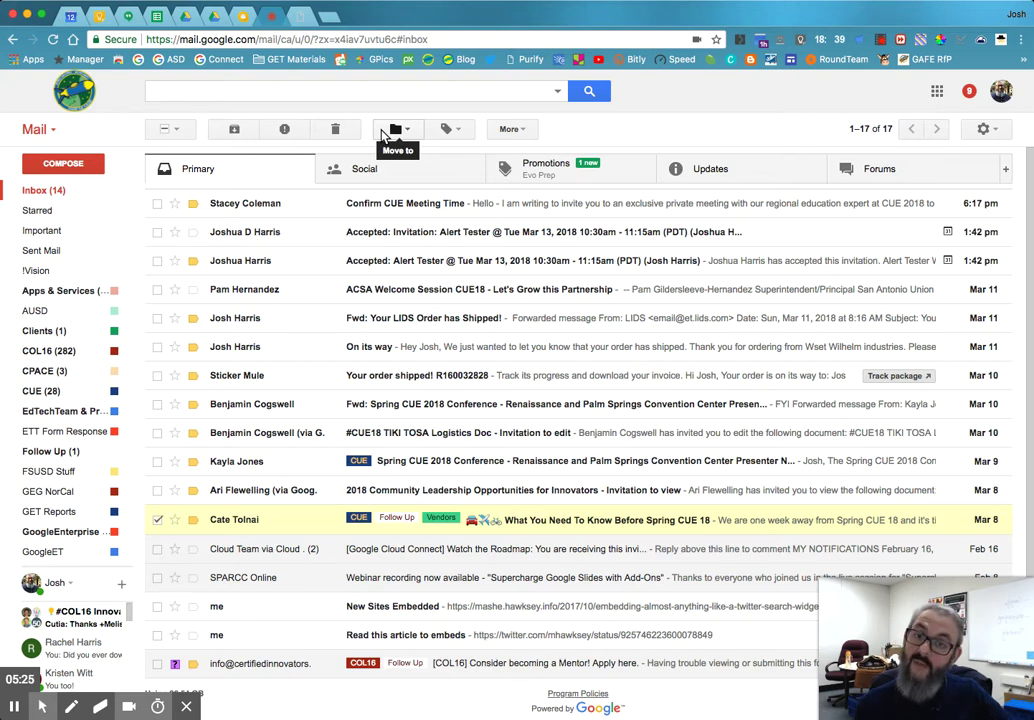
# Try moving the selected Spring CUE 18 email out of the inbox to CUE, and undo the move.
pyautogui.click(382, 134)
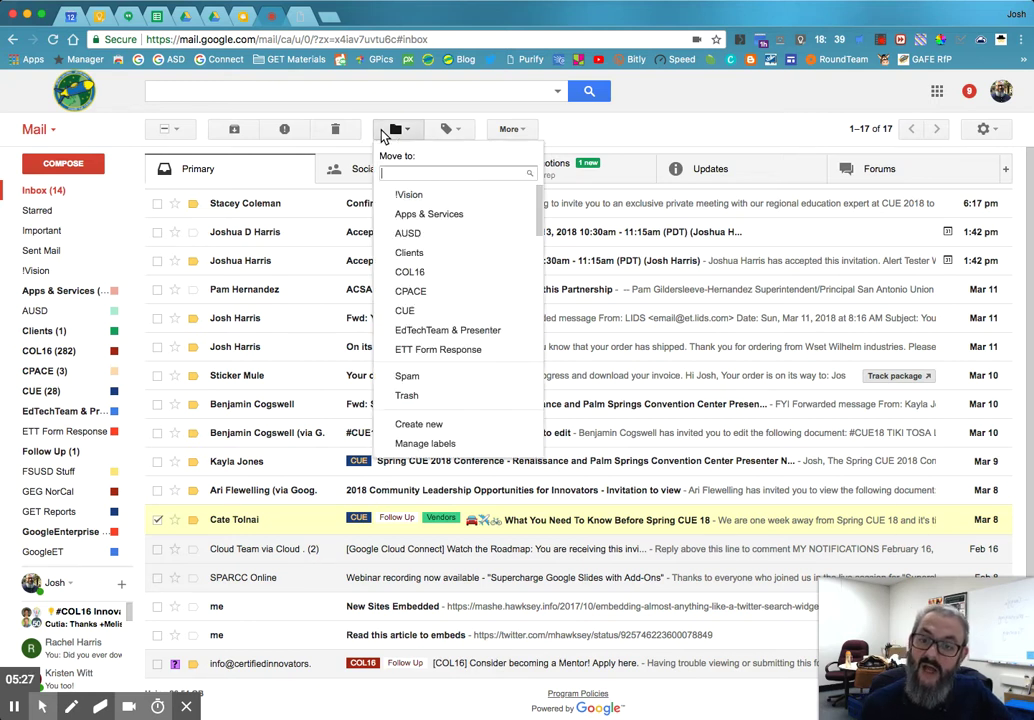
pyautogui.click(404, 311)
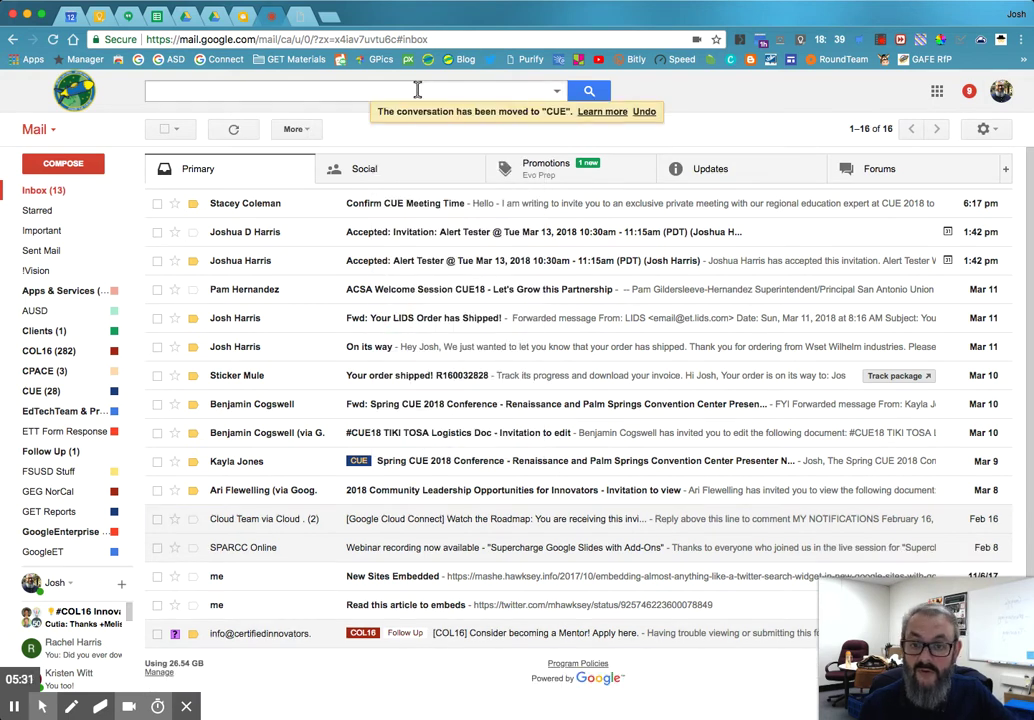
pyautogui.click(645, 112)
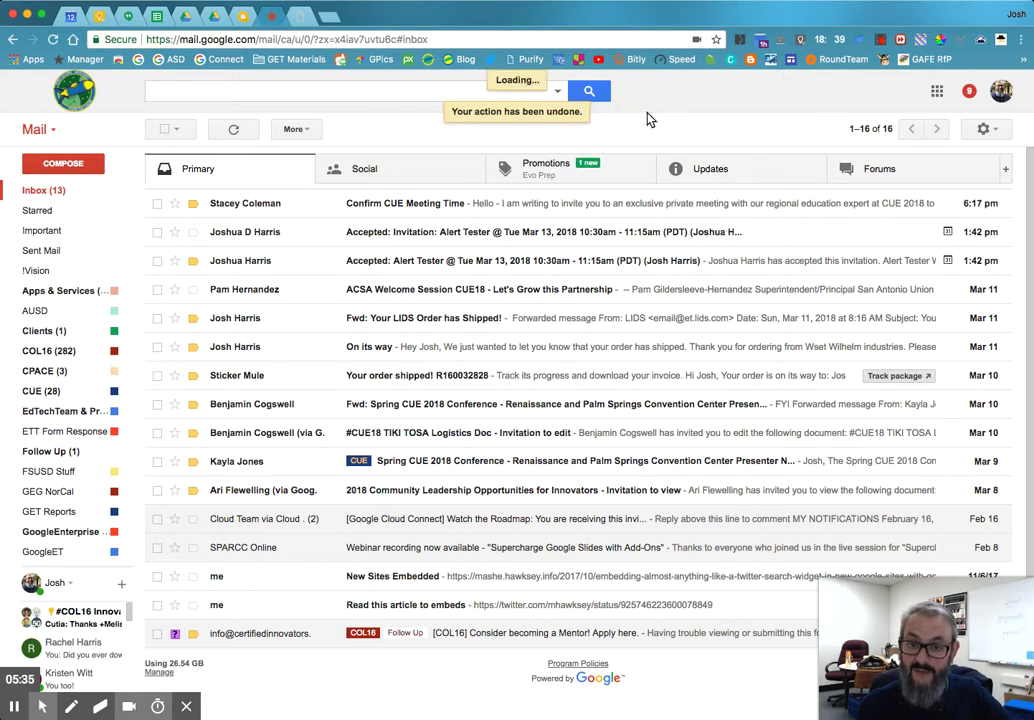
# Move the "What You Need To Know Before Spring CUE 18" email from the inbox to the CUE label.
pyautogui.click(157, 519)
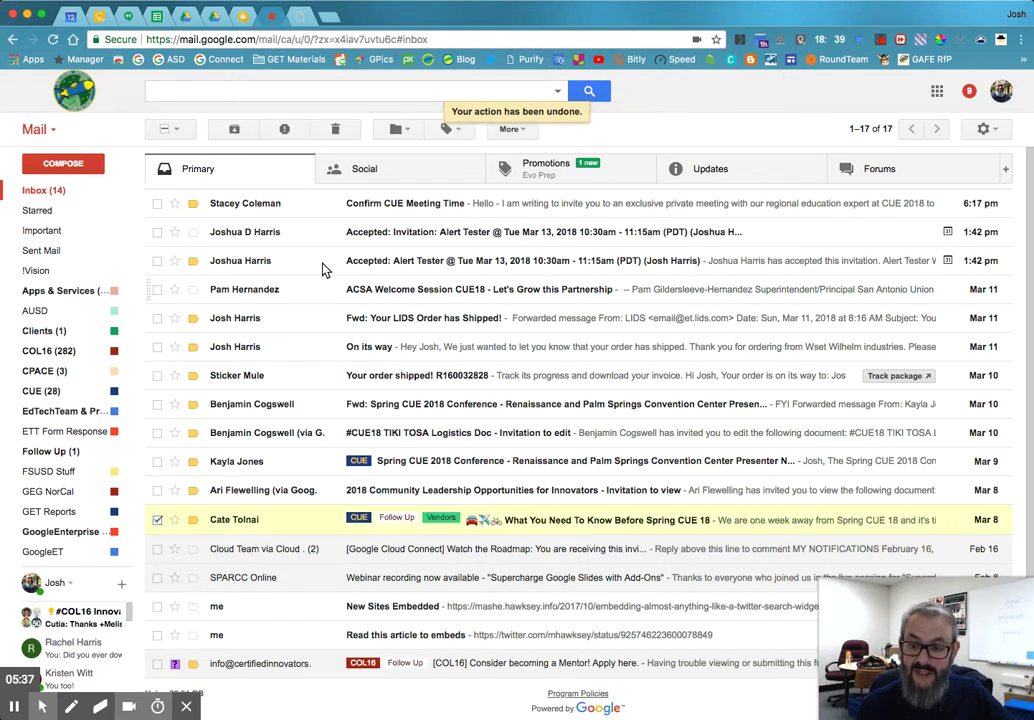
pyautogui.click(396, 136)
pyautogui.click(405, 311)
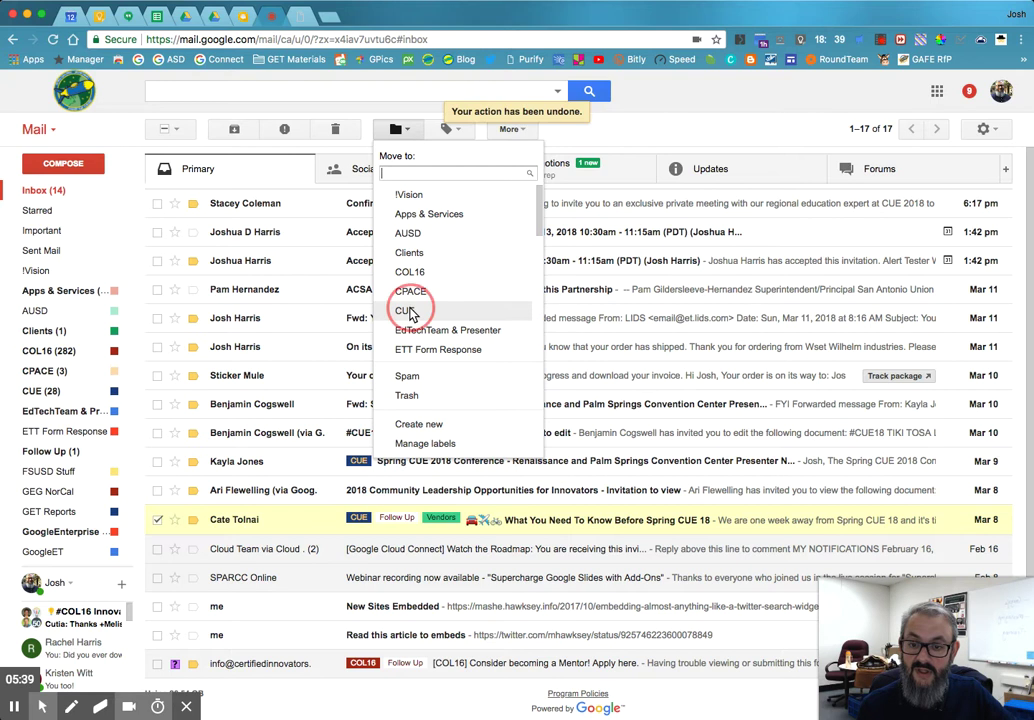
# Find the "What You Need To Know Before Spring CUE 18" email under the CUE and Follow Up labels, and move it back to the inbox.
pyautogui.click(42, 394)
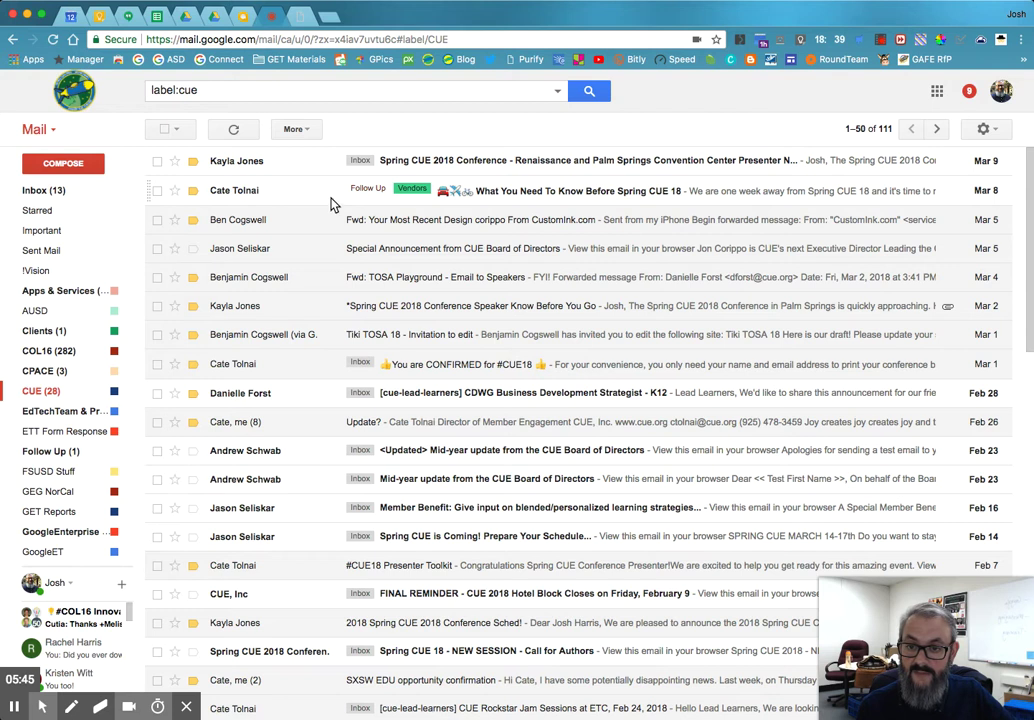
pyautogui.click(55, 451)
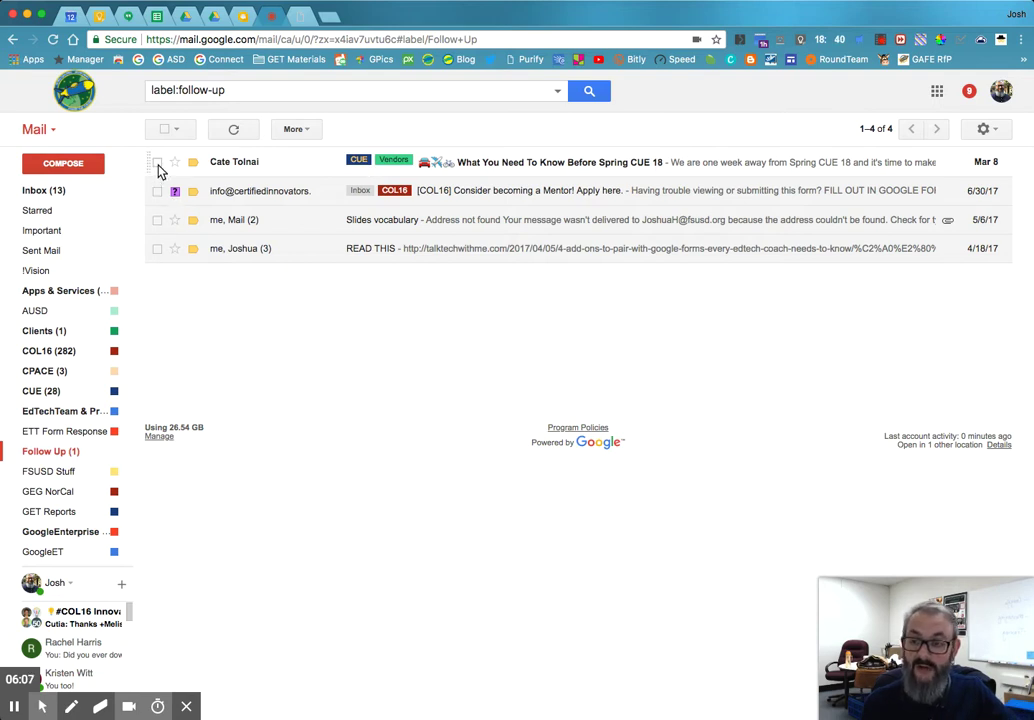
pyautogui.click(157, 163)
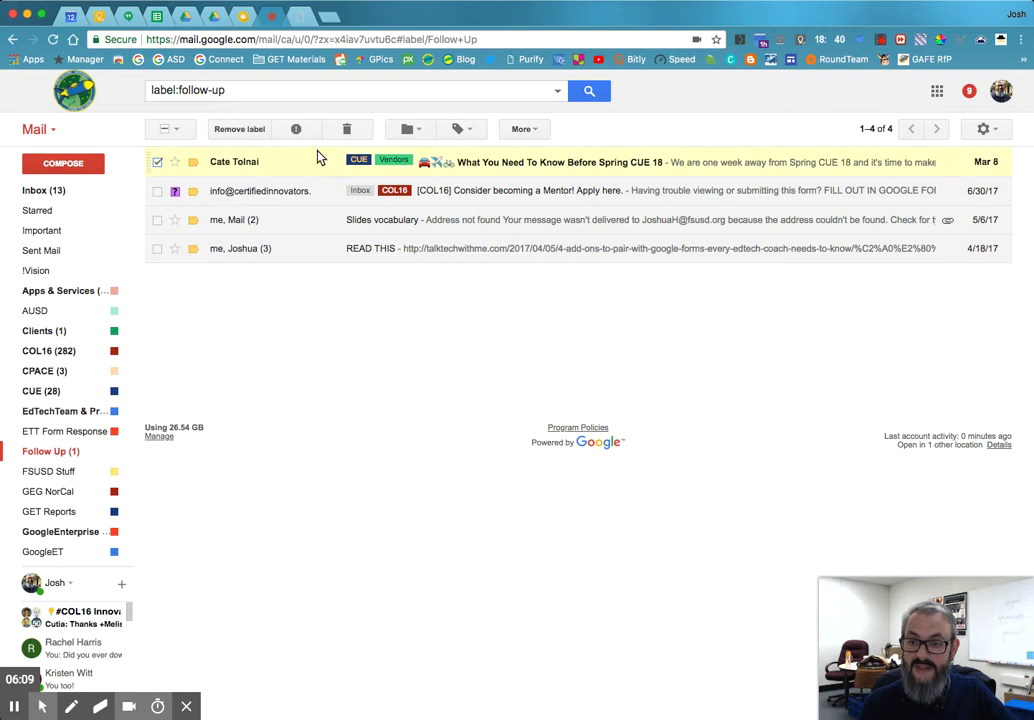
pyautogui.click(512, 134)
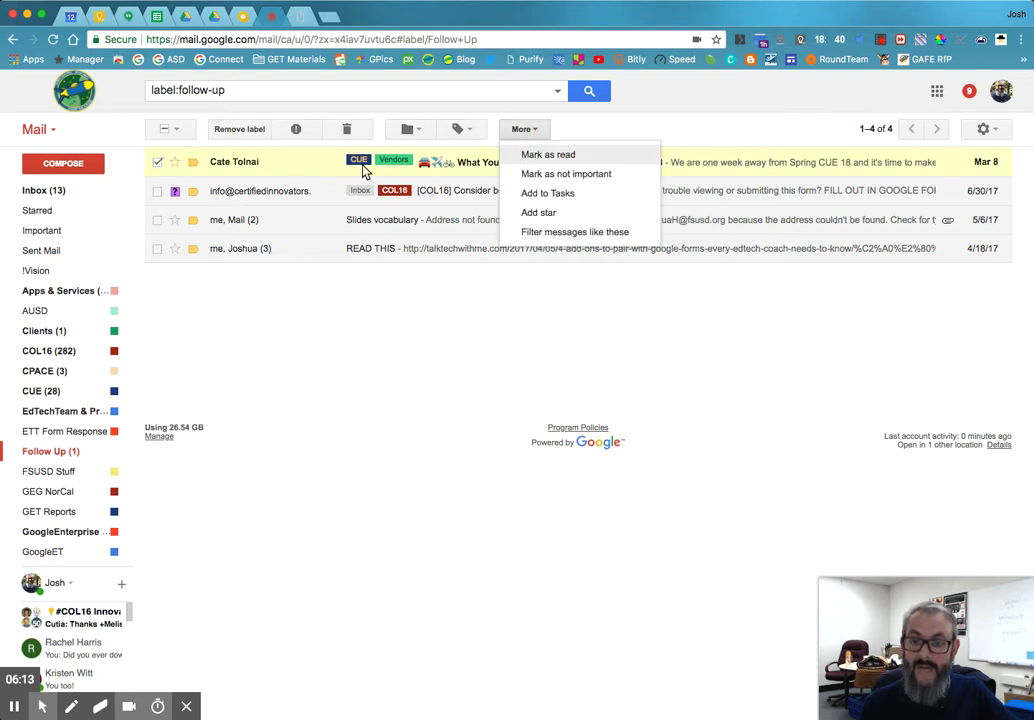
pyautogui.moveTo(254, 166); pyautogui.dragTo(53, 193)
pyautogui.click(70, 201)
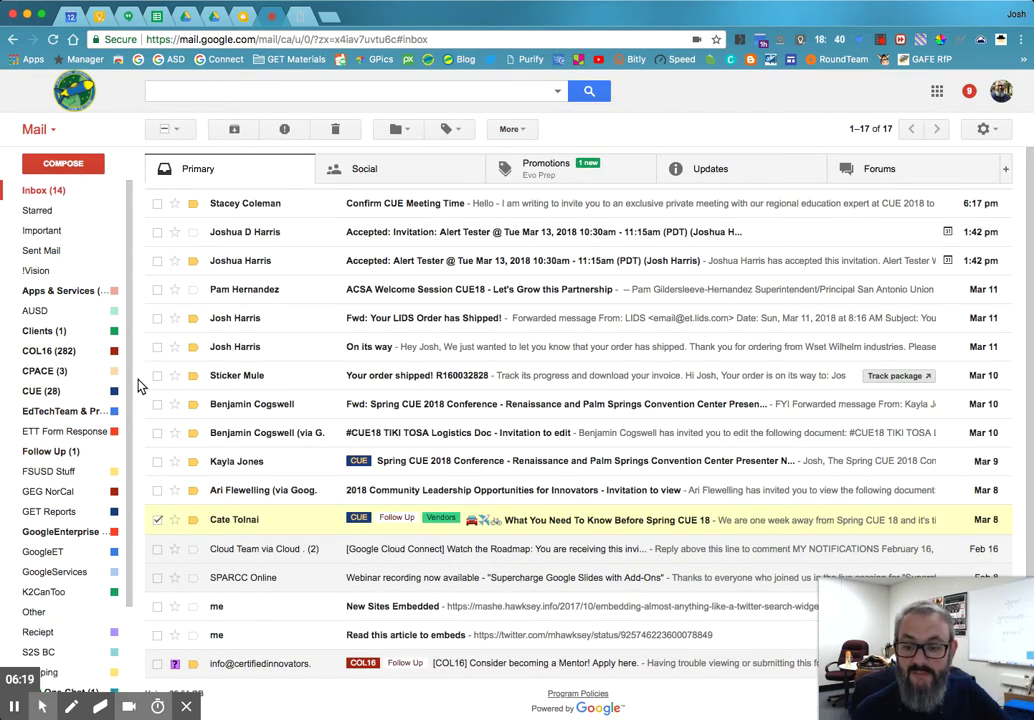
# Move the selected "What You Need To Know Before Spring CUE 18" email from the inbox straight onto the CUE label in the label list.
pyautogui.click(402, 131)
pyautogui.click(409, 140)
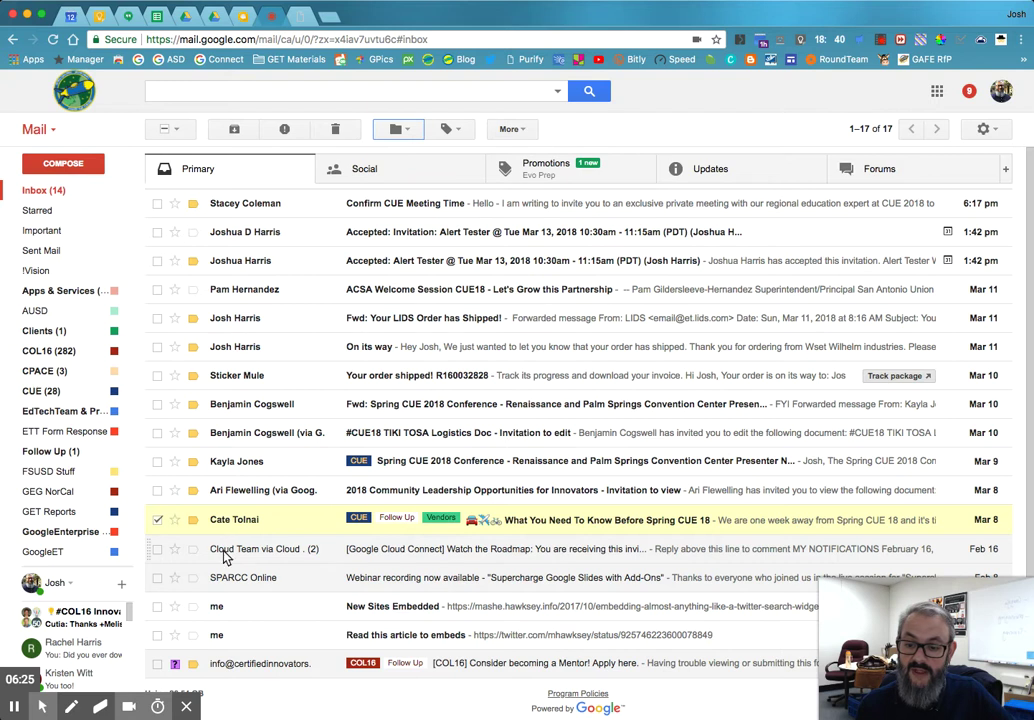
pyautogui.moveTo(231, 522); pyautogui.dragTo(64, 393)
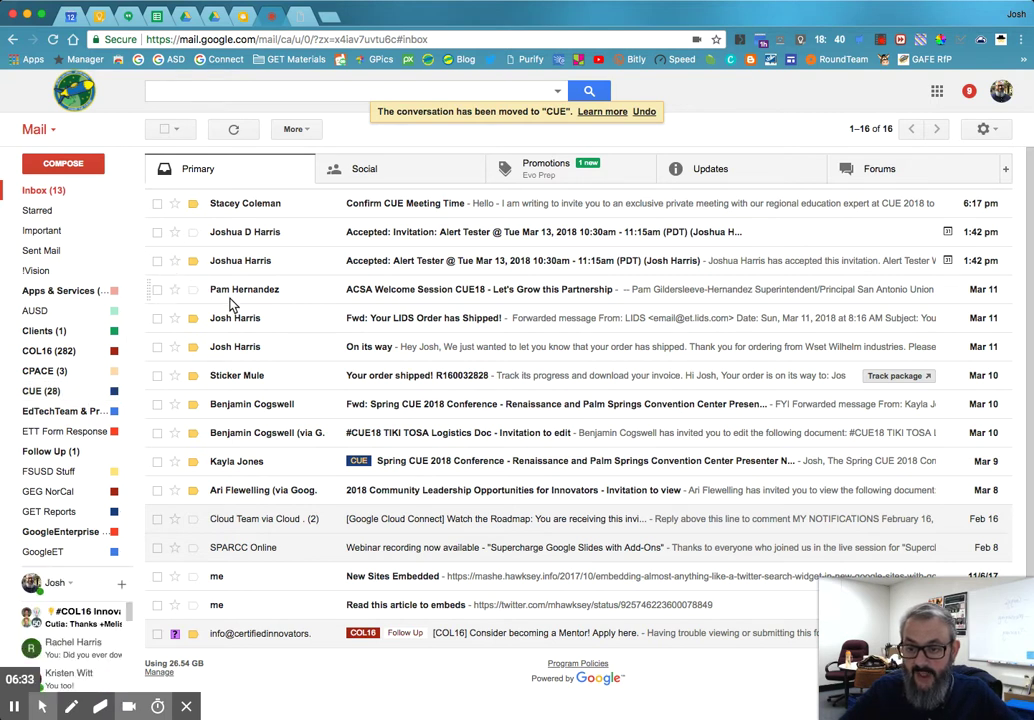
# Try moving the two "Accepted" Alert Tester emails and the ACSA Welcome Session CUE18 email to Clients, and undo the move.
pyautogui.click(157, 233)
pyautogui.click(157, 261)
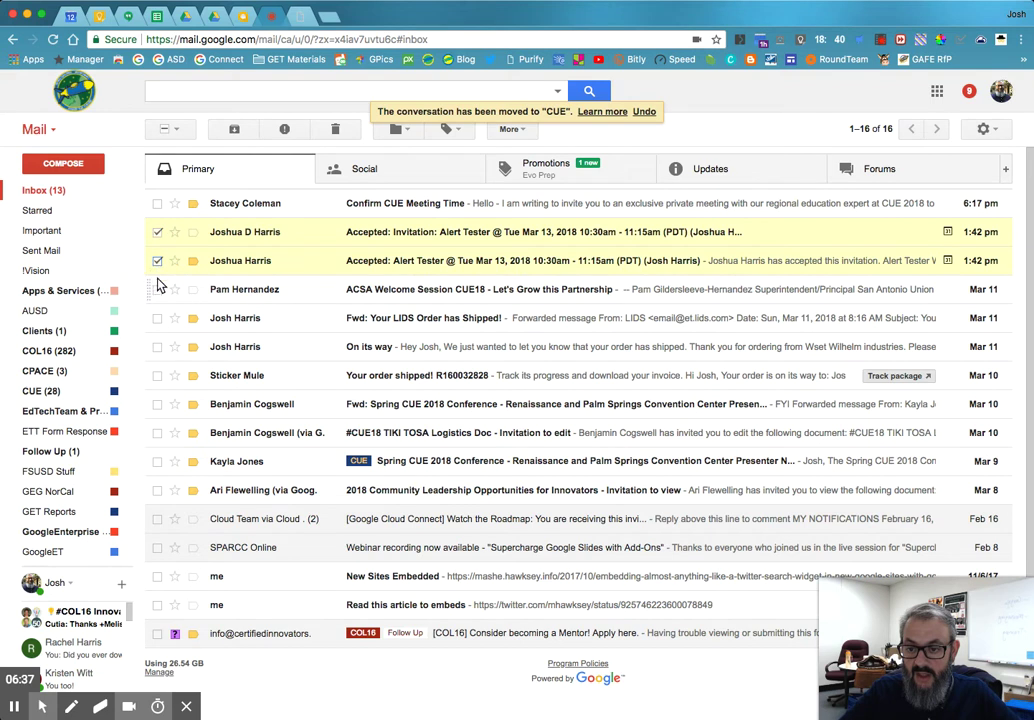
pyautogui.click(157, 290)
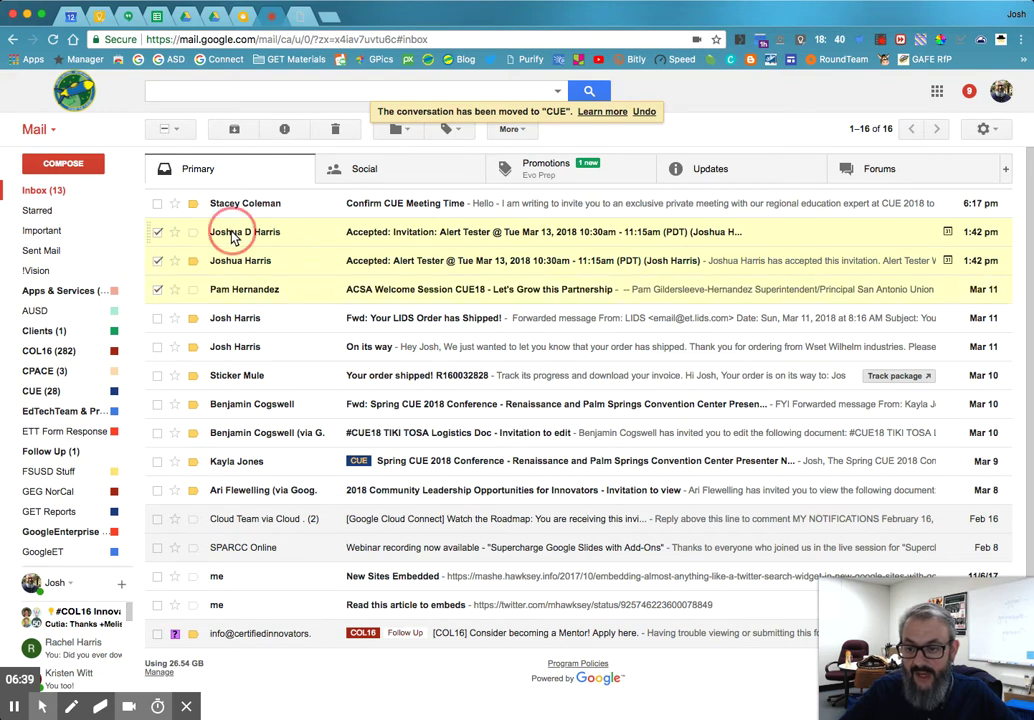
pyautogui.moveTo(232, 236); pyautogui.dragTo(60, 334)
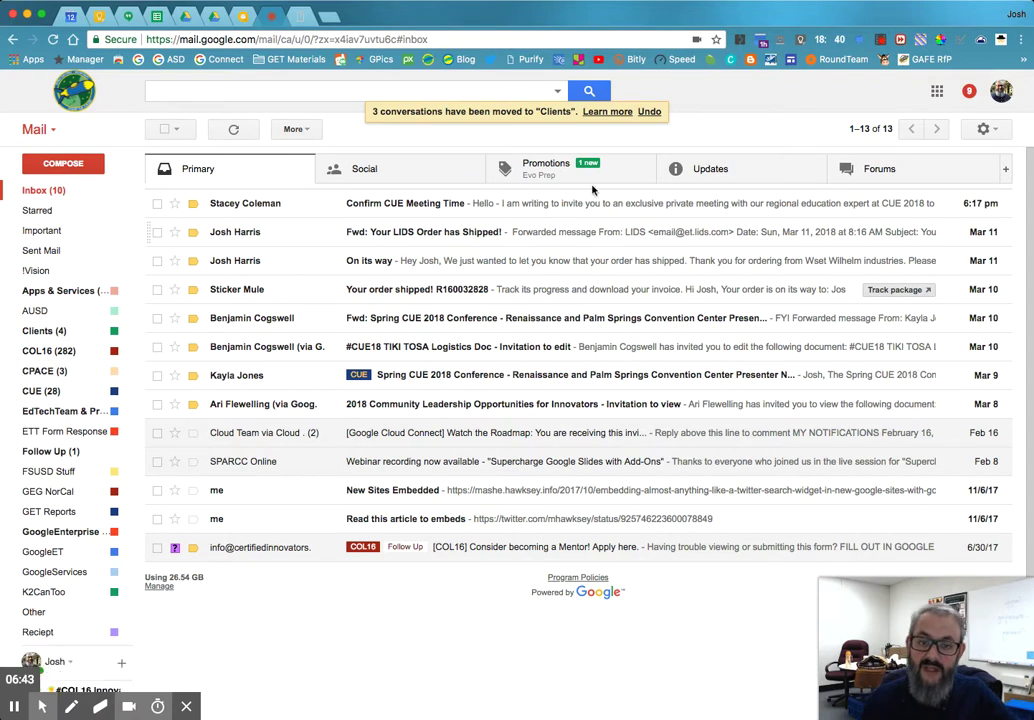
pyautogui.click(649, 111)
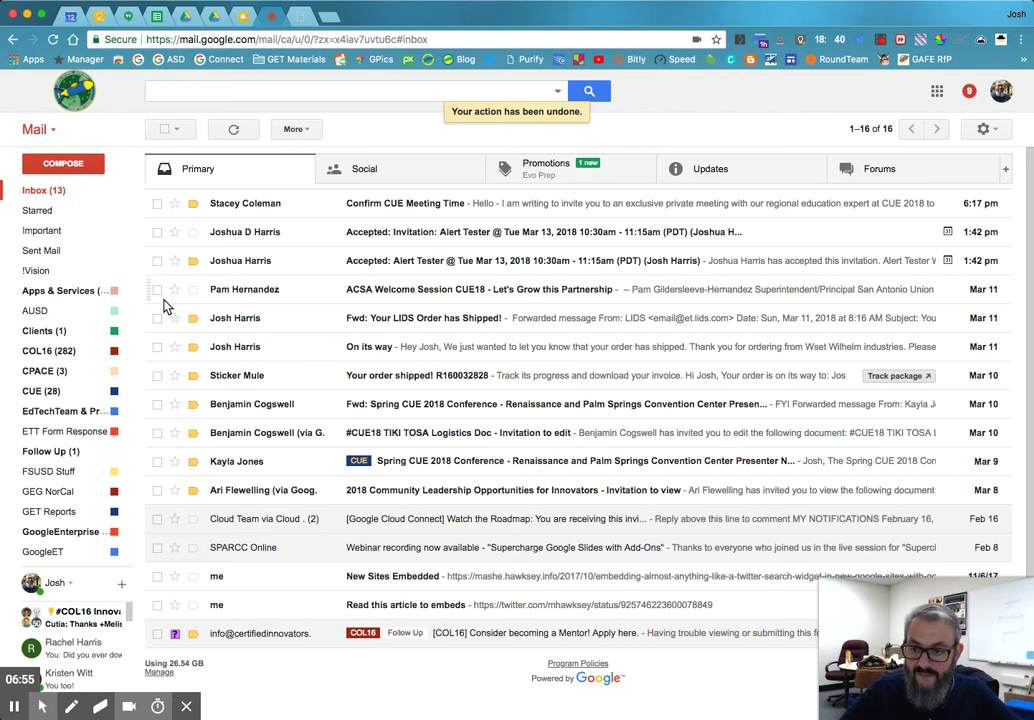
# Select the four consecutive emails from "Fwd: Your LIDS Order has Shipped!" through "Fwd: Spring CUE 2018 Conference" as a range.
pyautogui.click(157, 318)
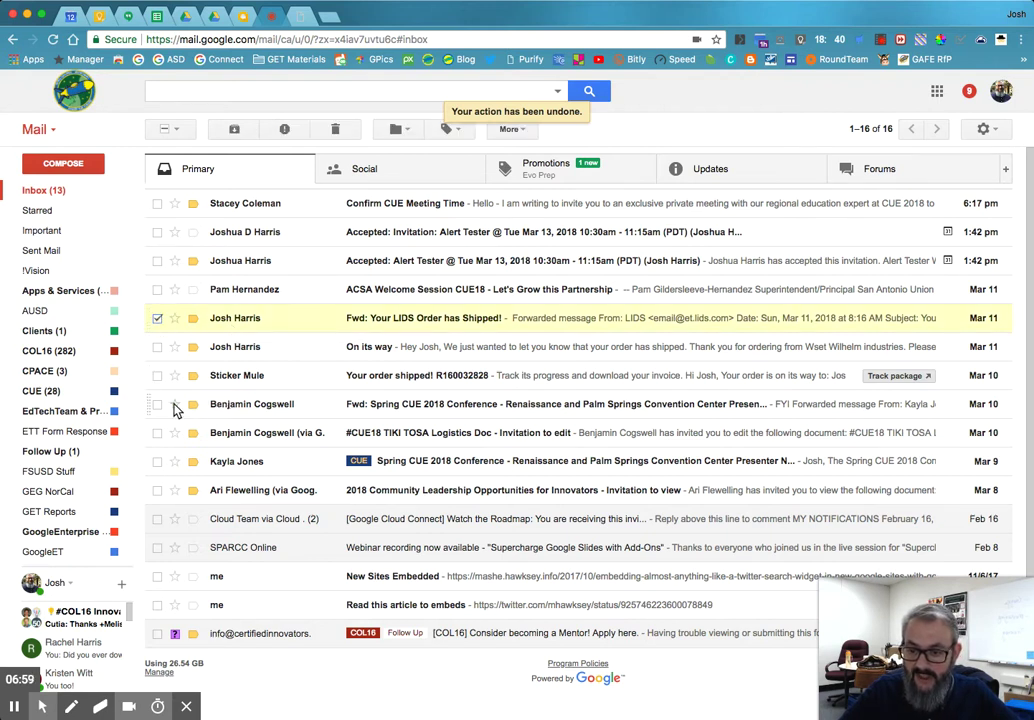
pyautogui.click(156, 347)
pyautogui.click(157, 375)
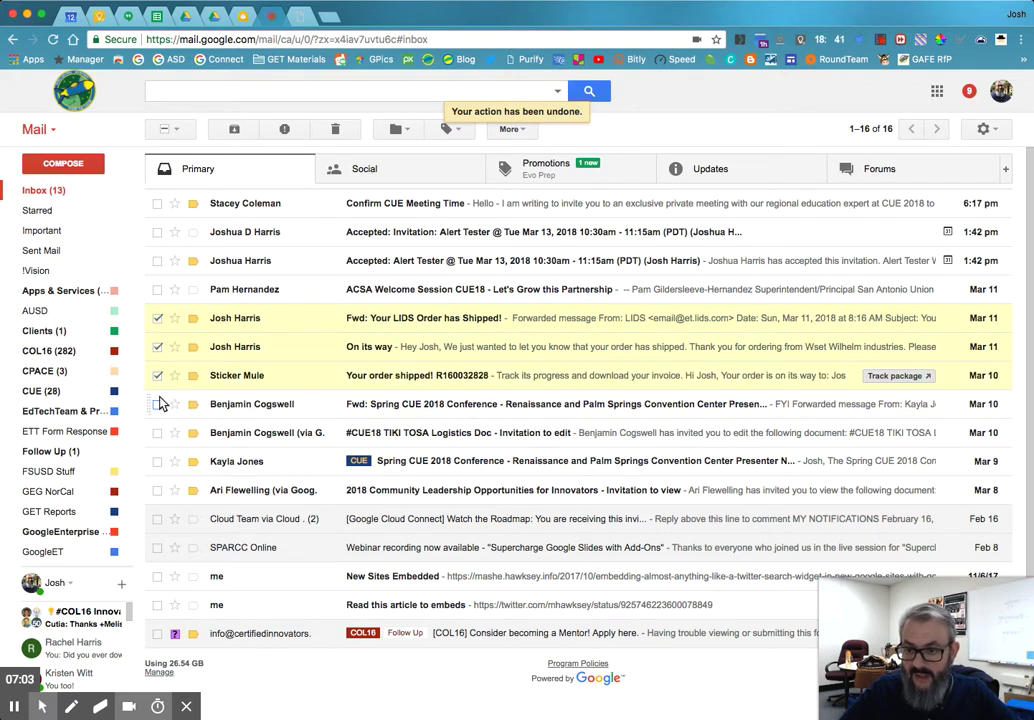
pyautogui.click(157, 347)
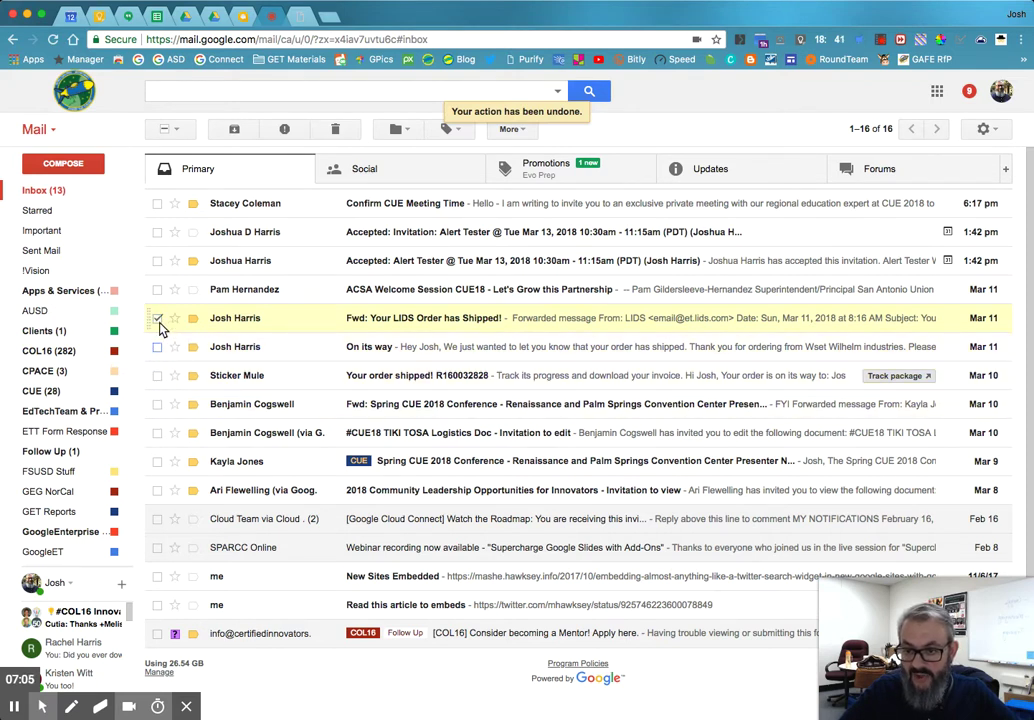
pyautogui.keyDown('shift'); pyautogui.click(157, 404); pyautogui.keyUp('shift')
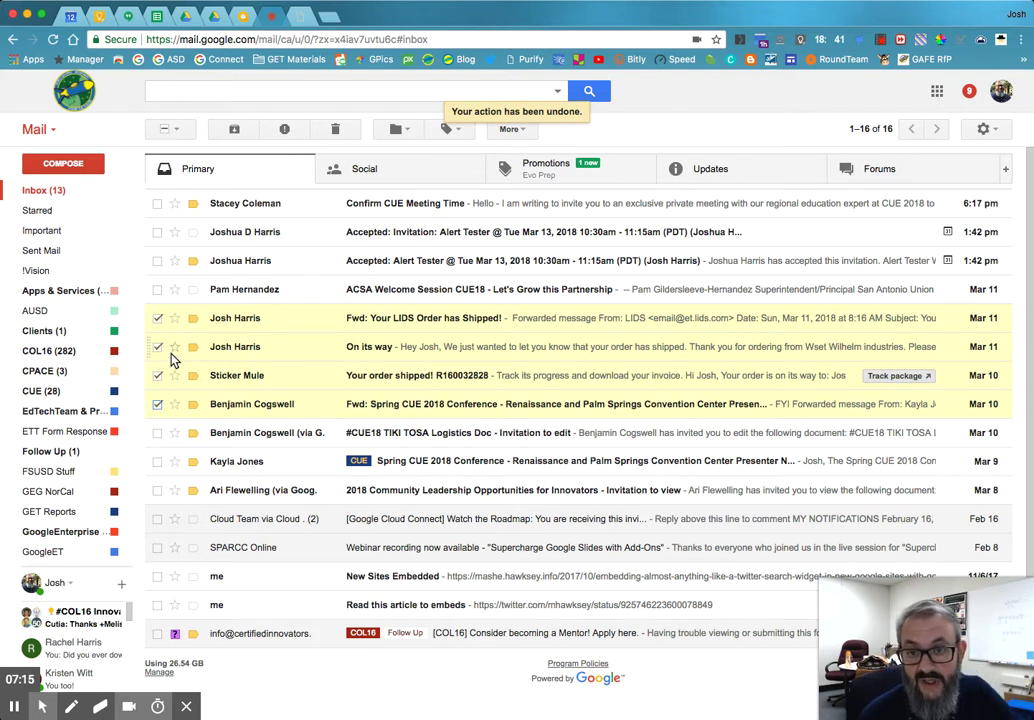
# Try to create a label named Shipping for the four selected emails without nesting it, and dismiss the new label dialog.
pyautogui.click(445, 133)
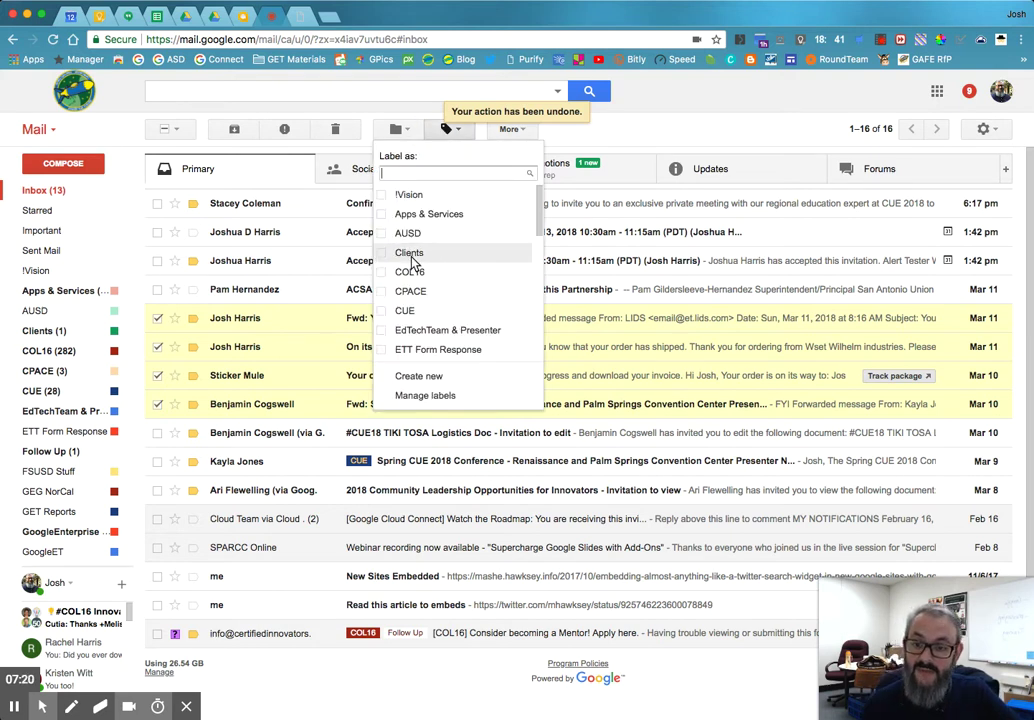
pyautogui.click(408, 379)
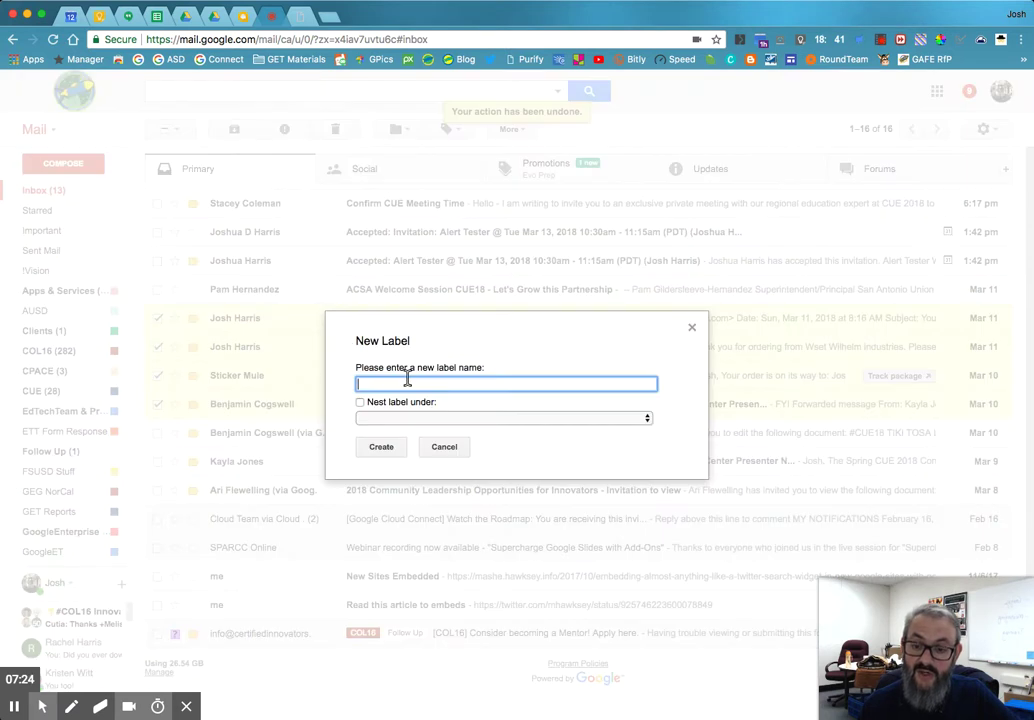
pyautogui.write('Shipping')
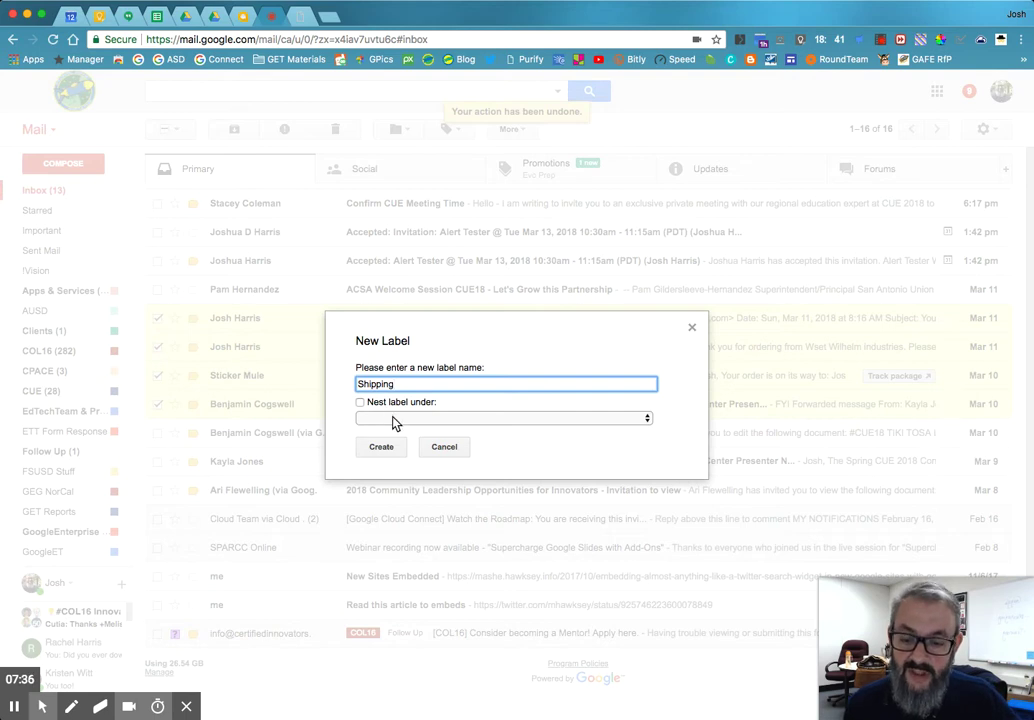
pyautogui.click(395, 420)
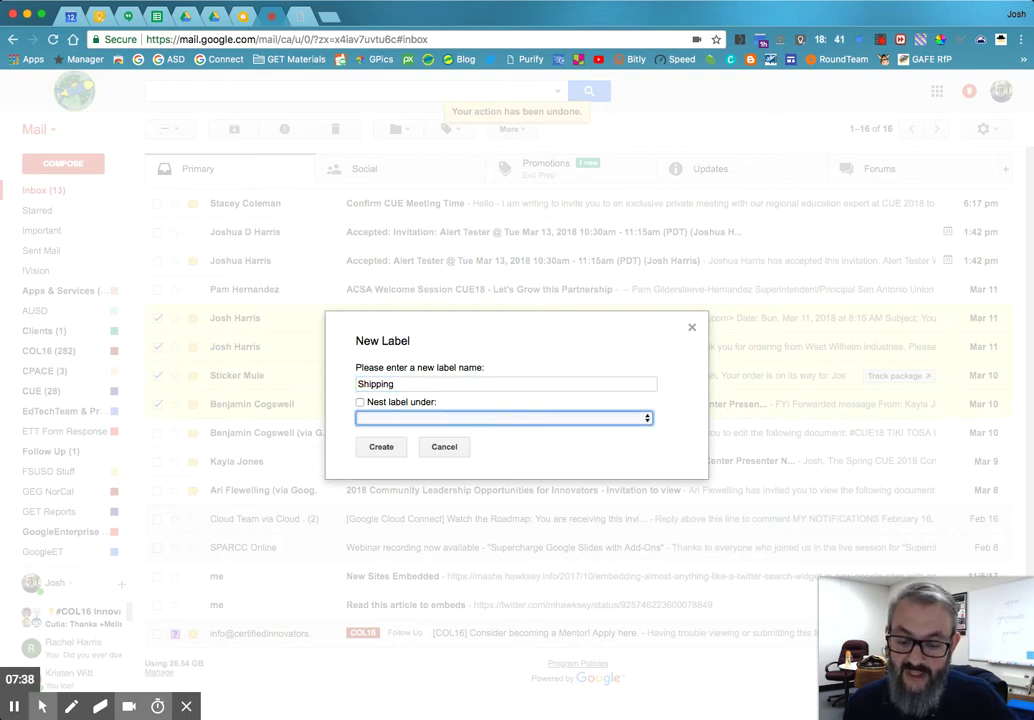
pyautogui.click(374, 692)
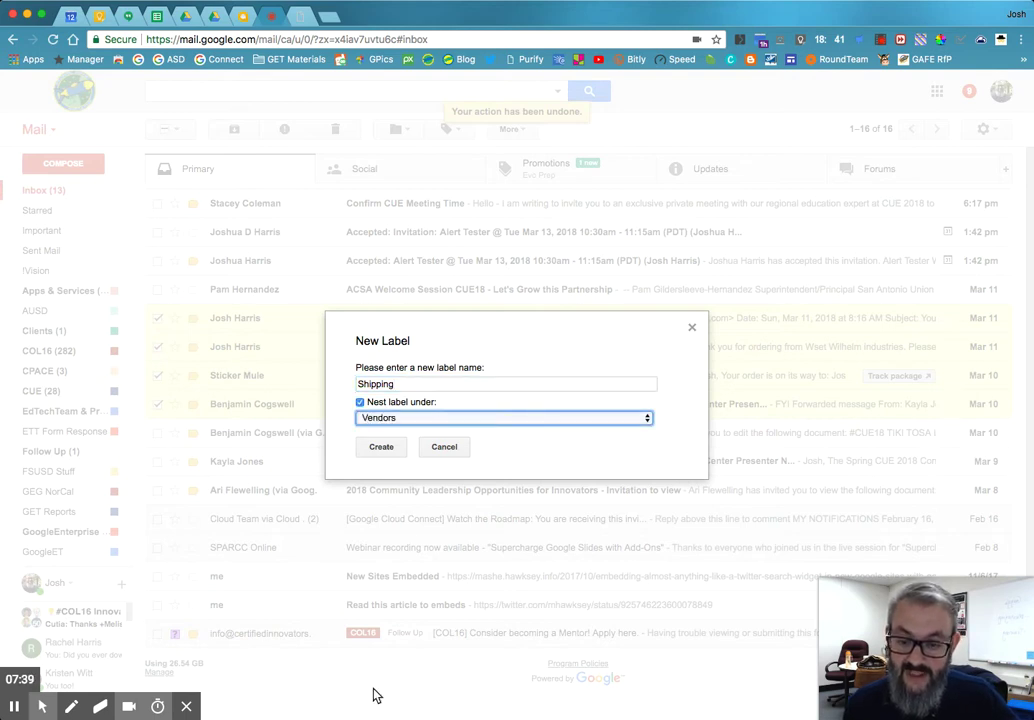
pyautogui.click(360, 403)
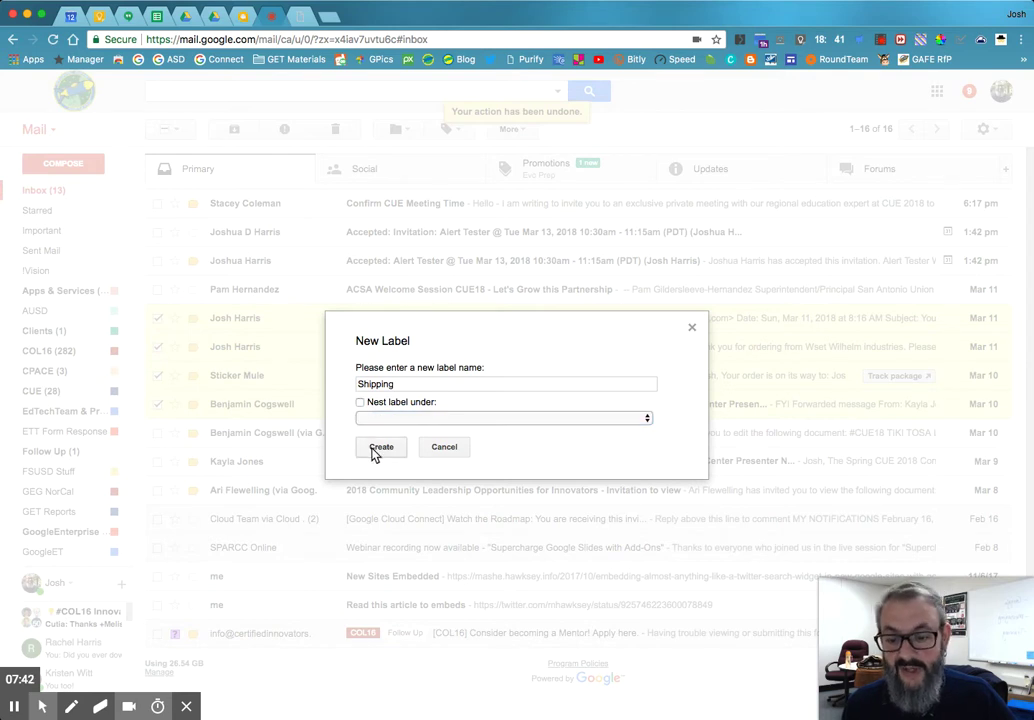
pyautogui.click(373, 452)
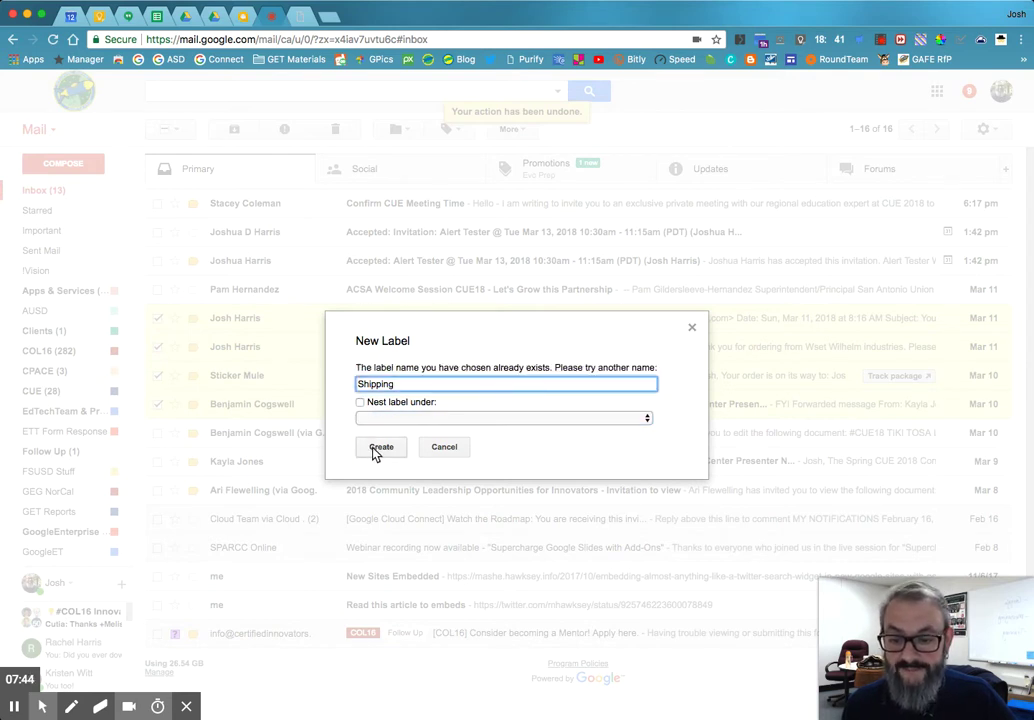
pyautogui.click(376, 452)
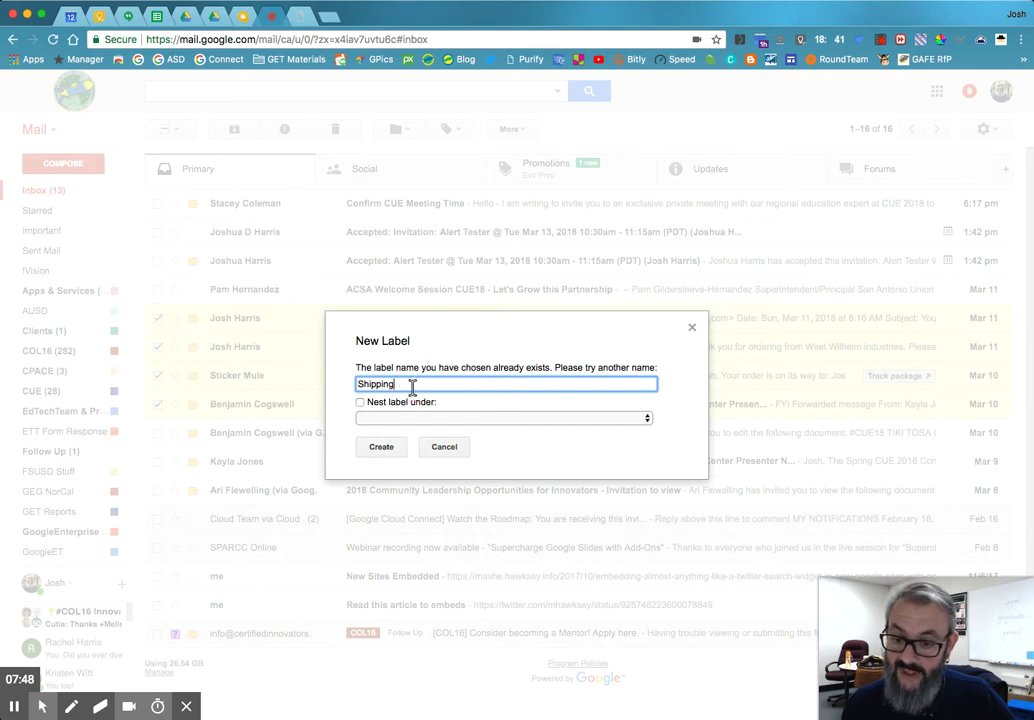
pyautogui.click(384, 449)
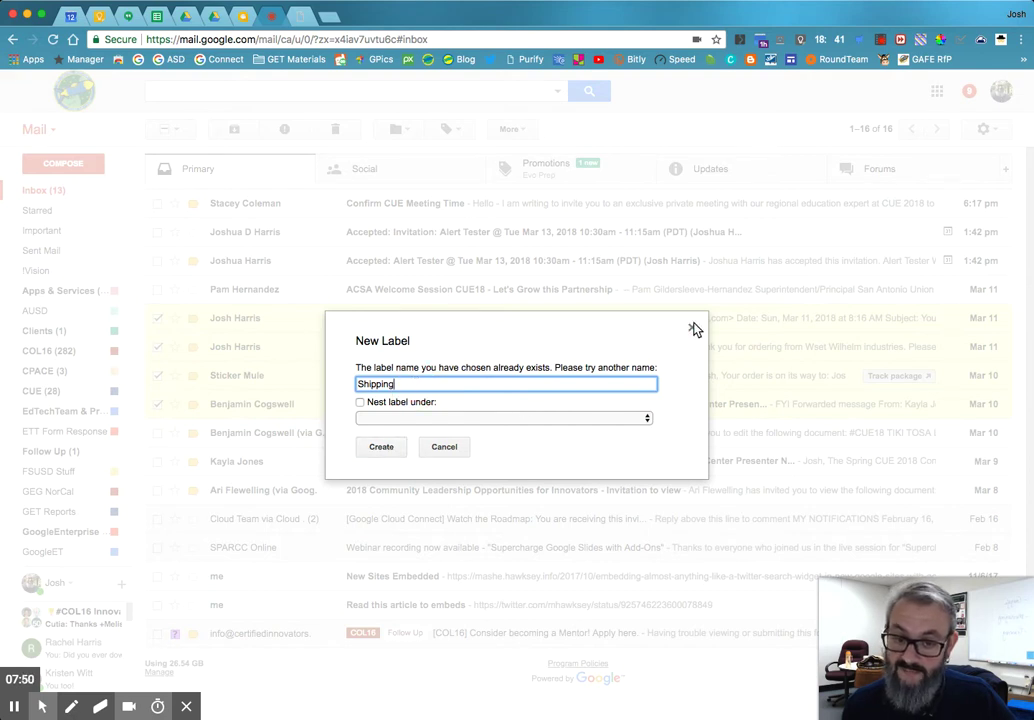
pyautogui.click(694, 328)
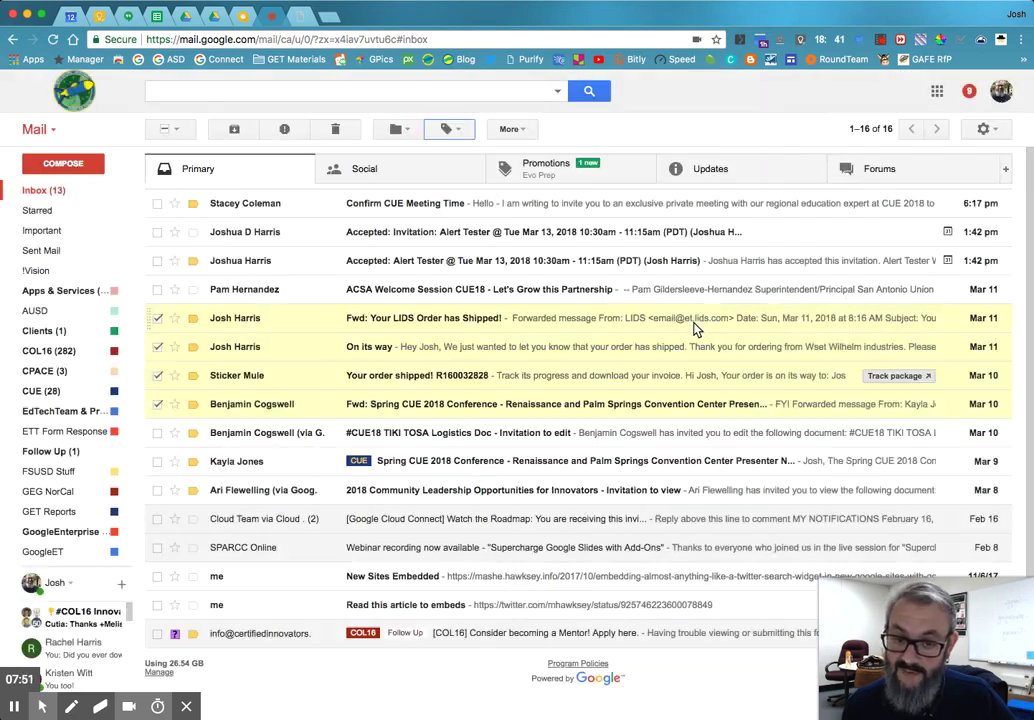
# Create a new unnested label named "Shipping!" and apply it to the four selected emails.
pyautogui.click(440, 132)
pyautogui.click(410, 375)
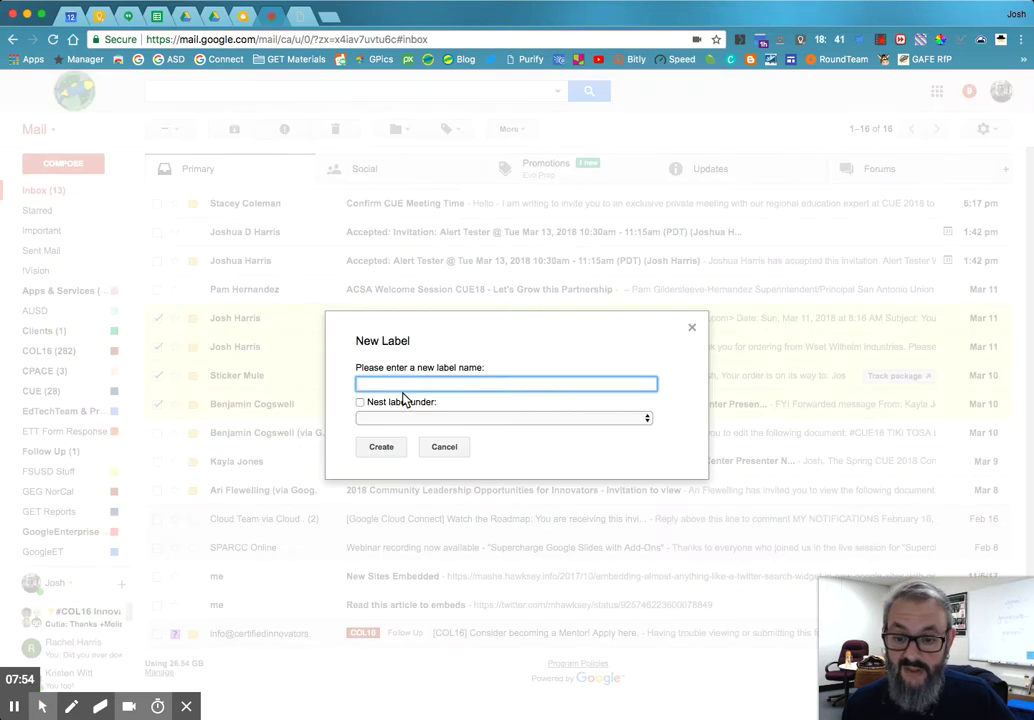
pyautogui.write('Ship')
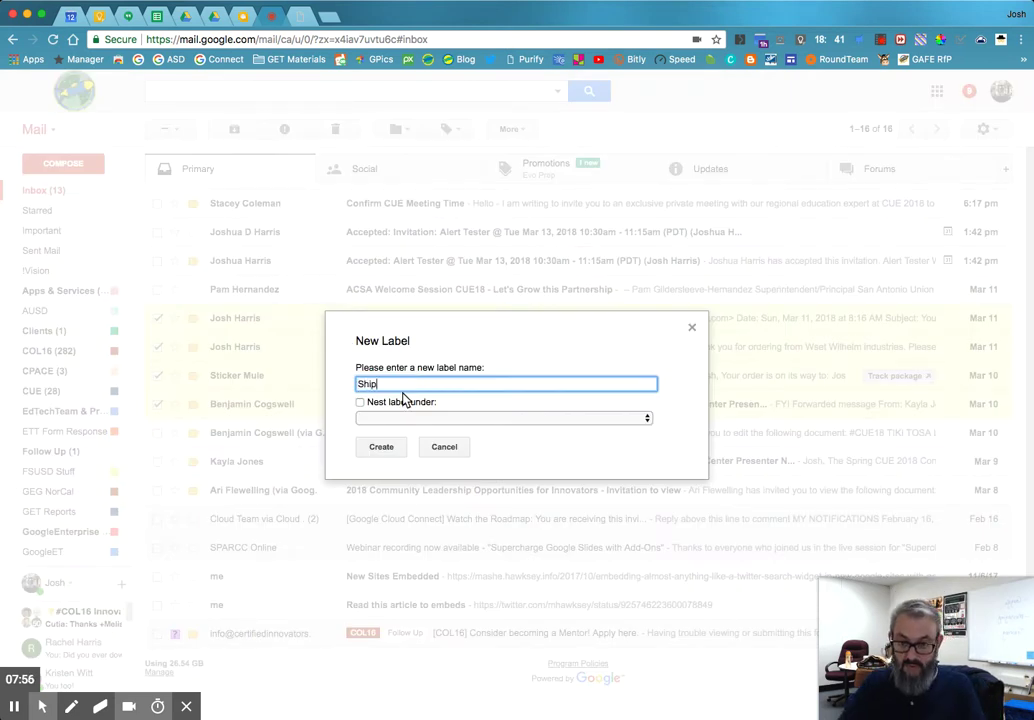
pyautogui.write('p')
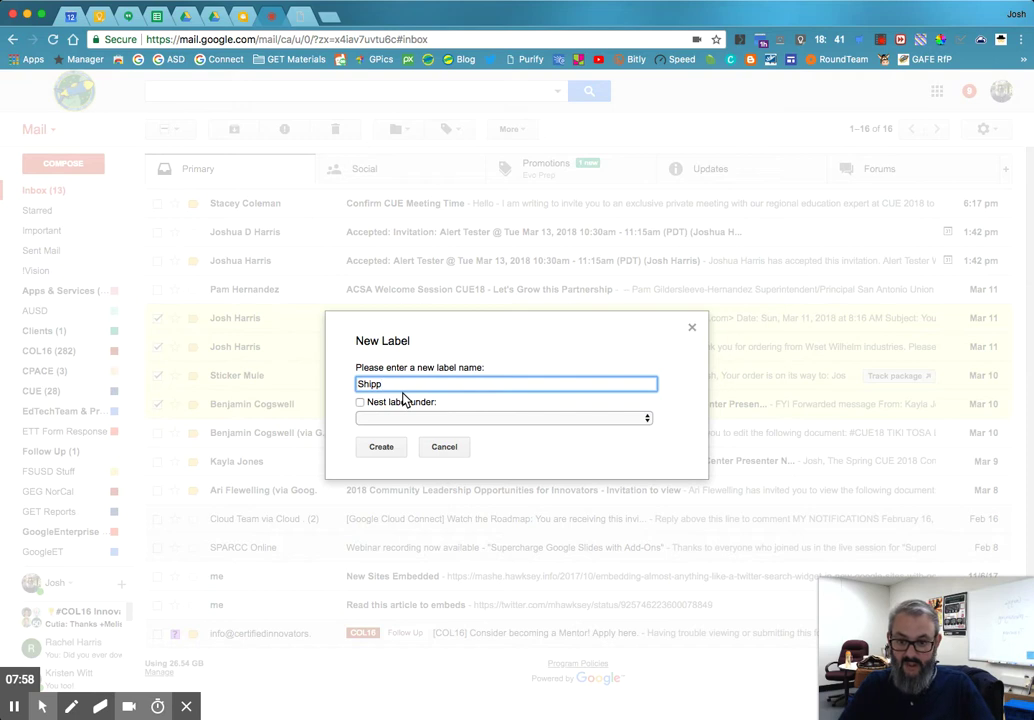
pyautogui.write('i')
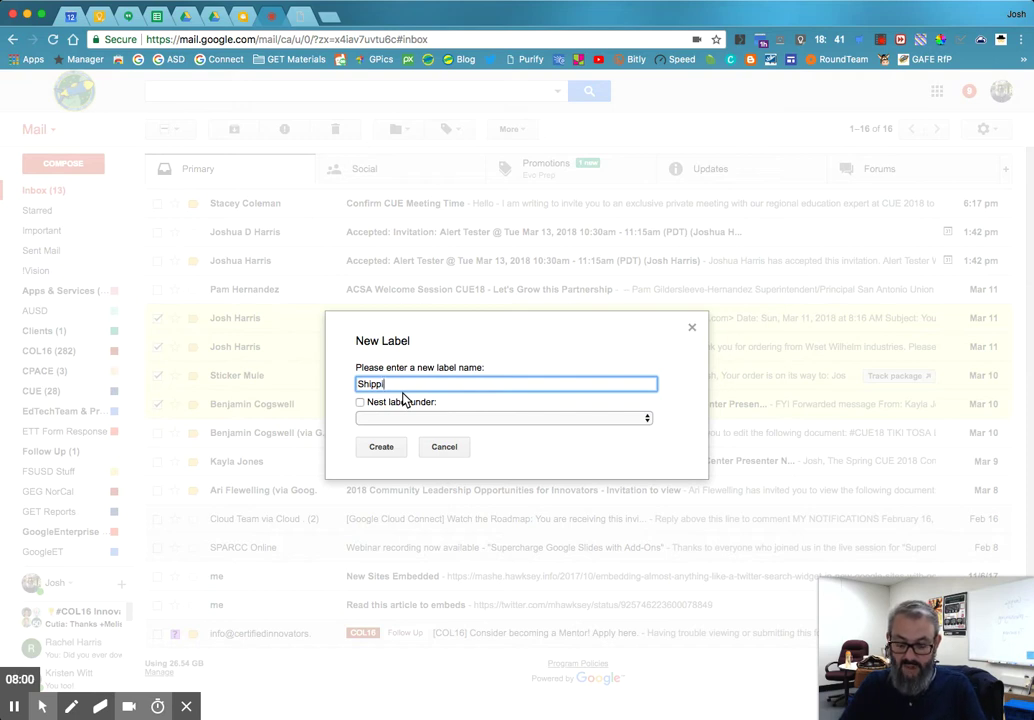
pyautogui.write('ng')
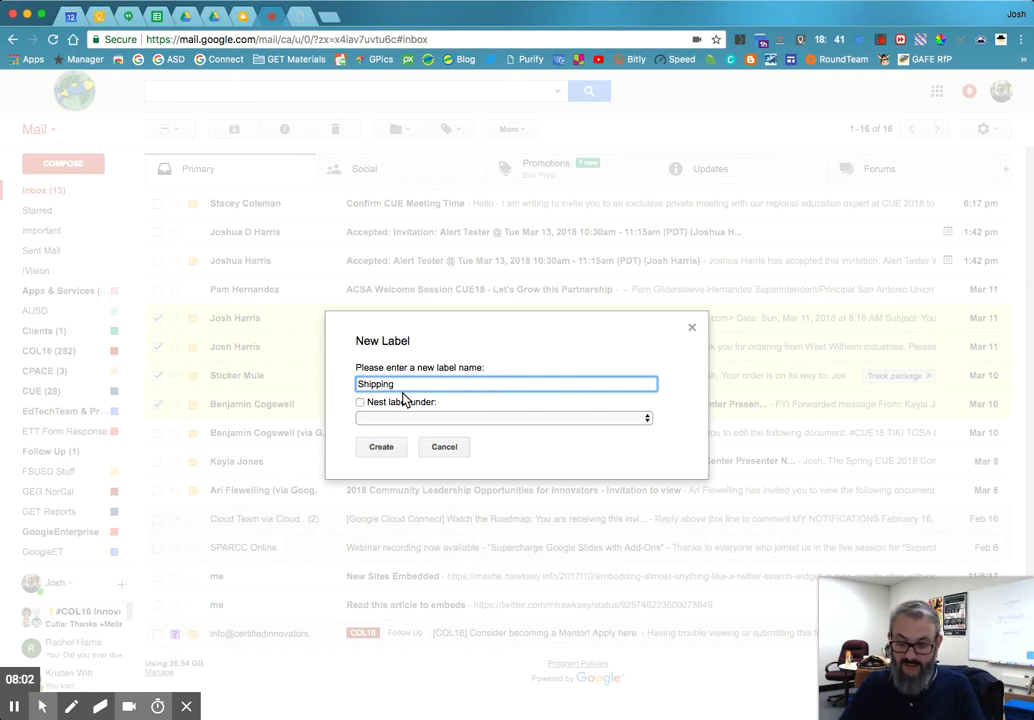
pyautogui.click(380, 455)
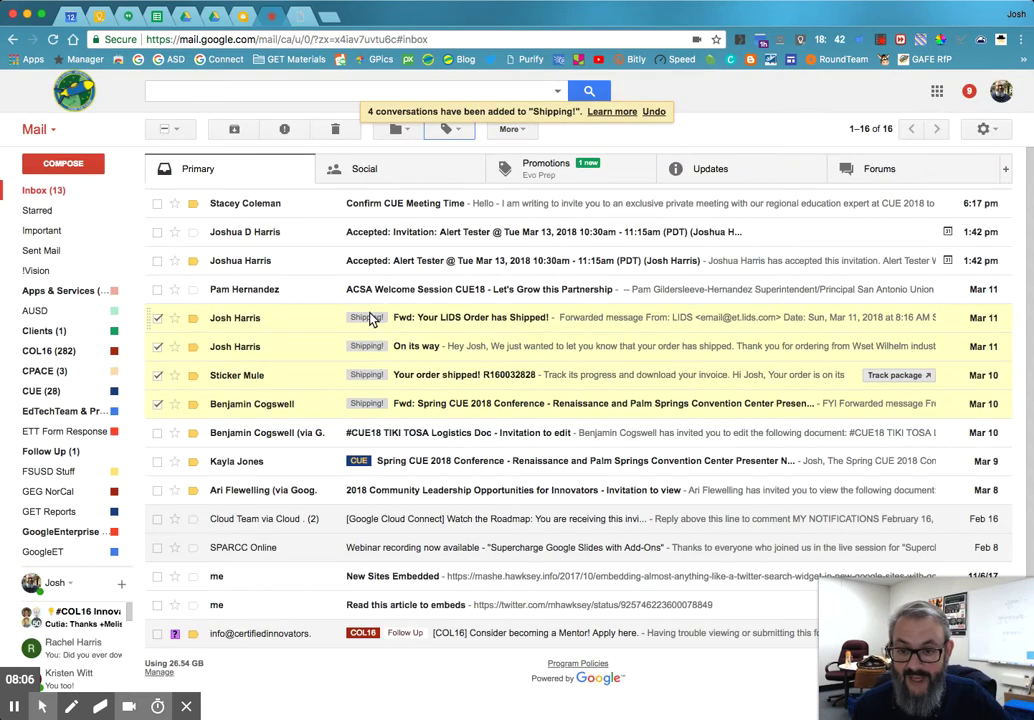
# Set the color of the "Shipping!" label to yellow.
pyautogui.scroll(-3, 70, 480)
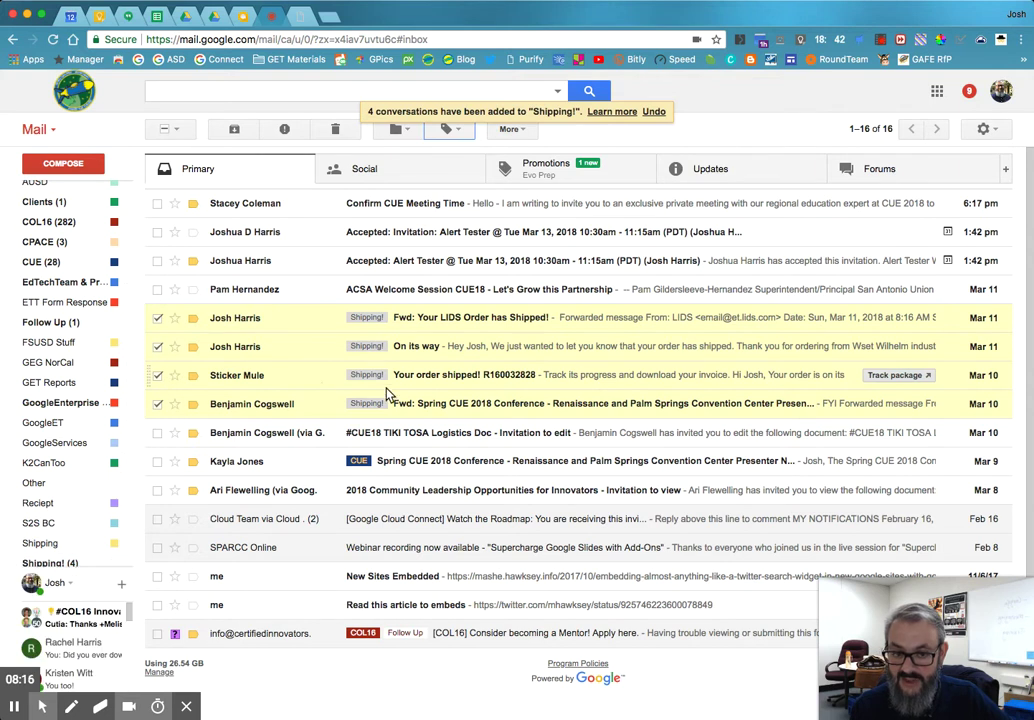
pyautogui.click(114, 569)
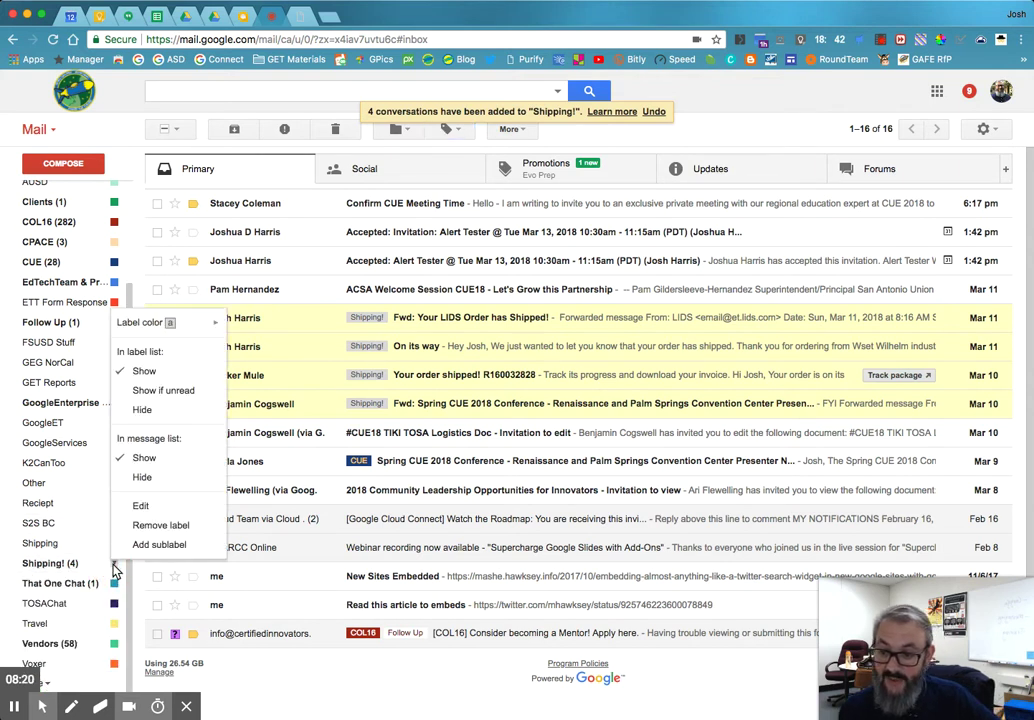
pyautogui.moveTo(196, 322)
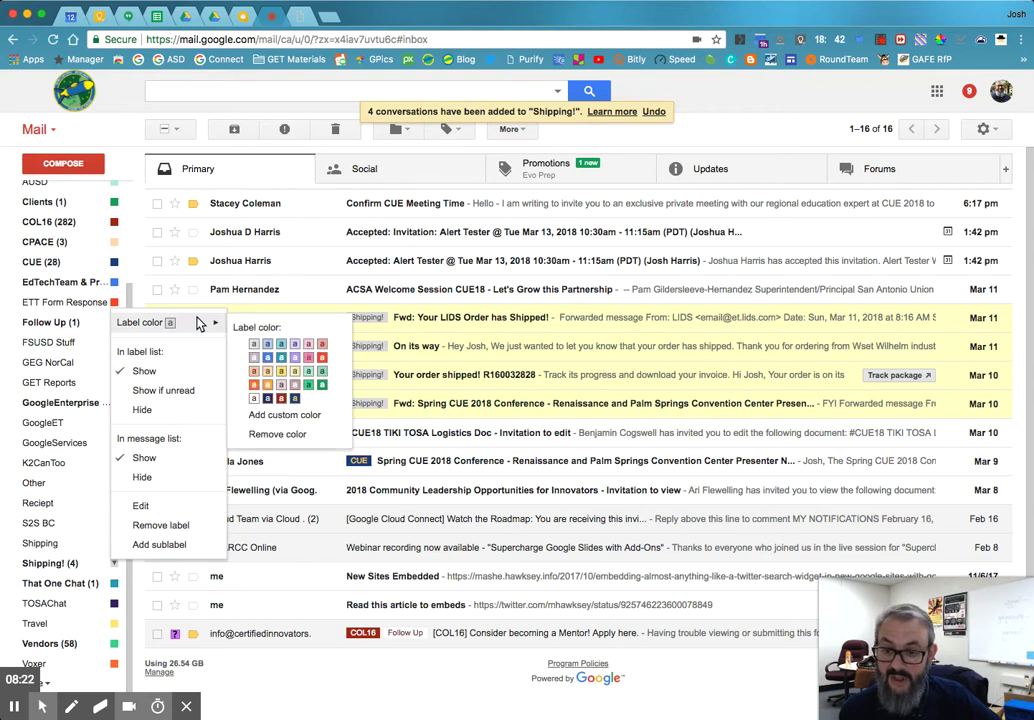
pyautogui.click(282, 373)
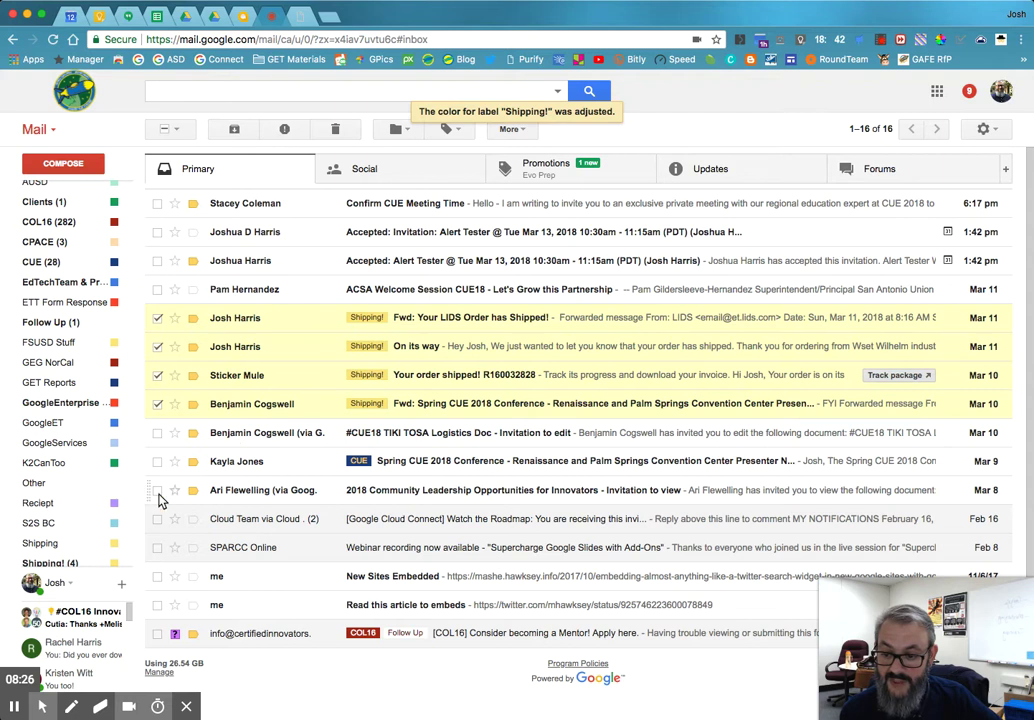
# Give the "Shipping!" label a custom color with a dark red background and pale yellow text.
pyautogui.moveTo(115, 562)
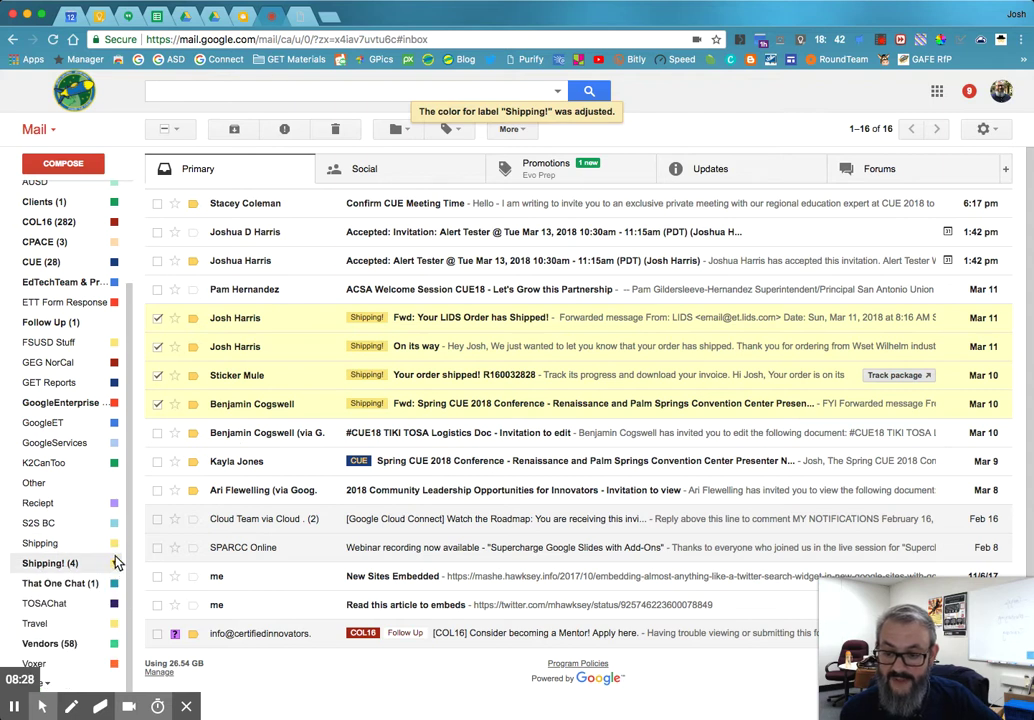
pyautogui.click(114, 563)
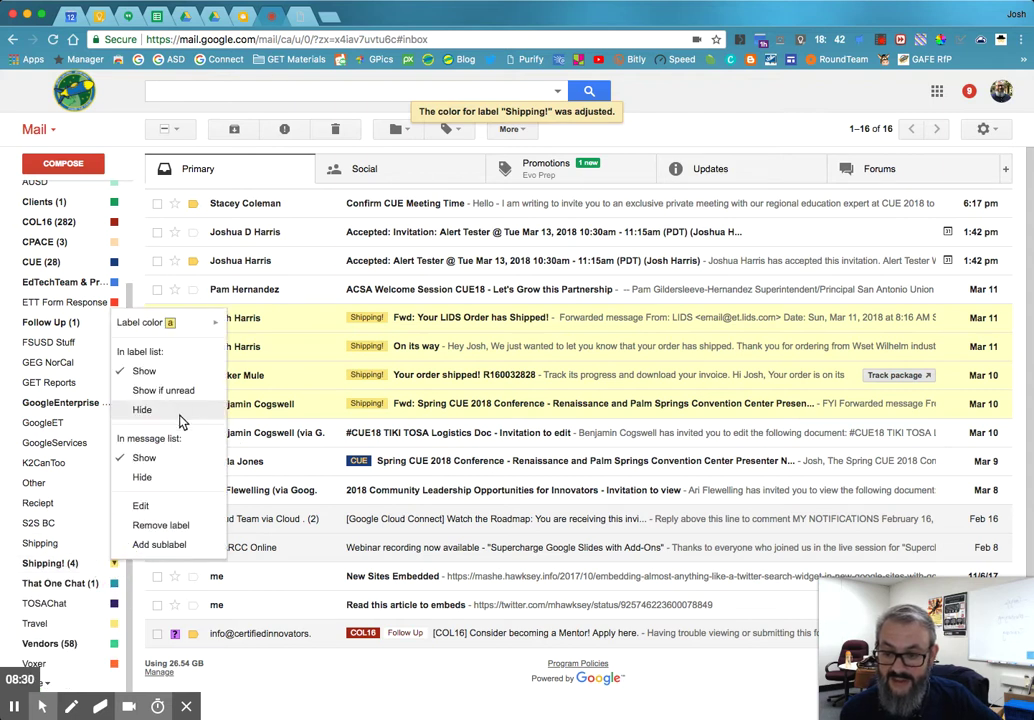
pyautogui.moveTo(200, 324)
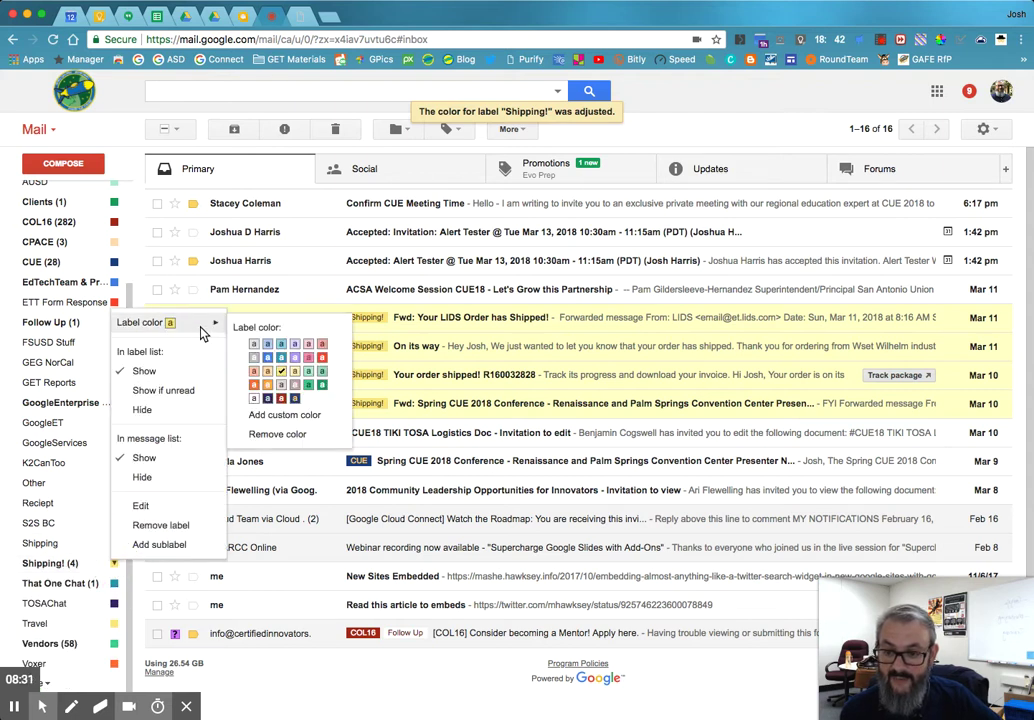
pyautogui.click(285, 416)
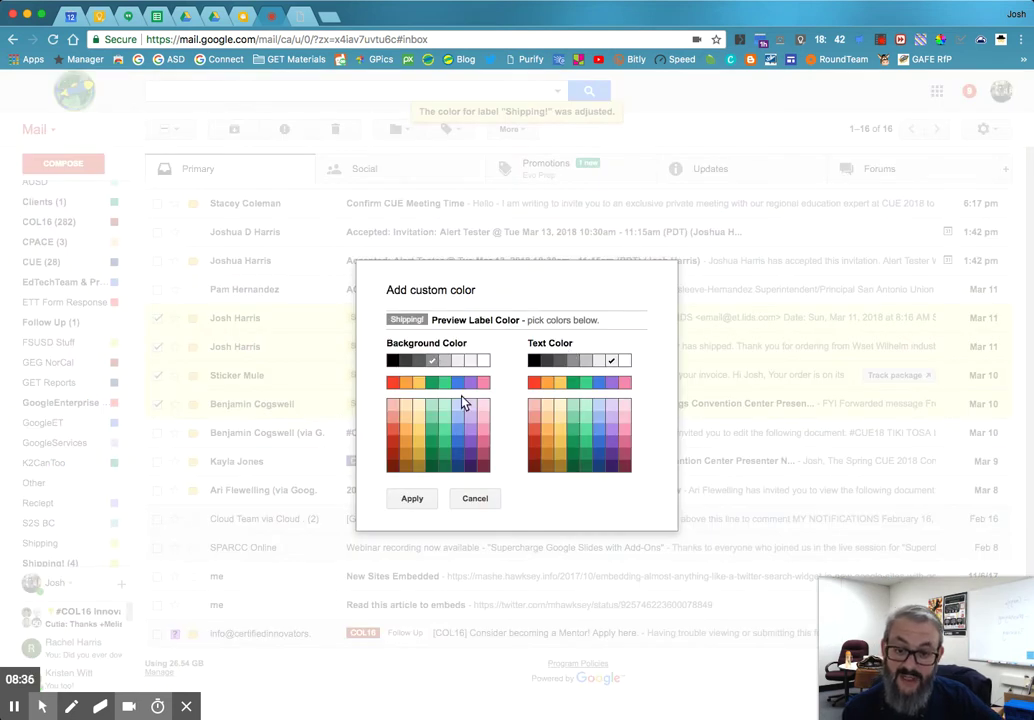
pyautogui.click(392, 447)
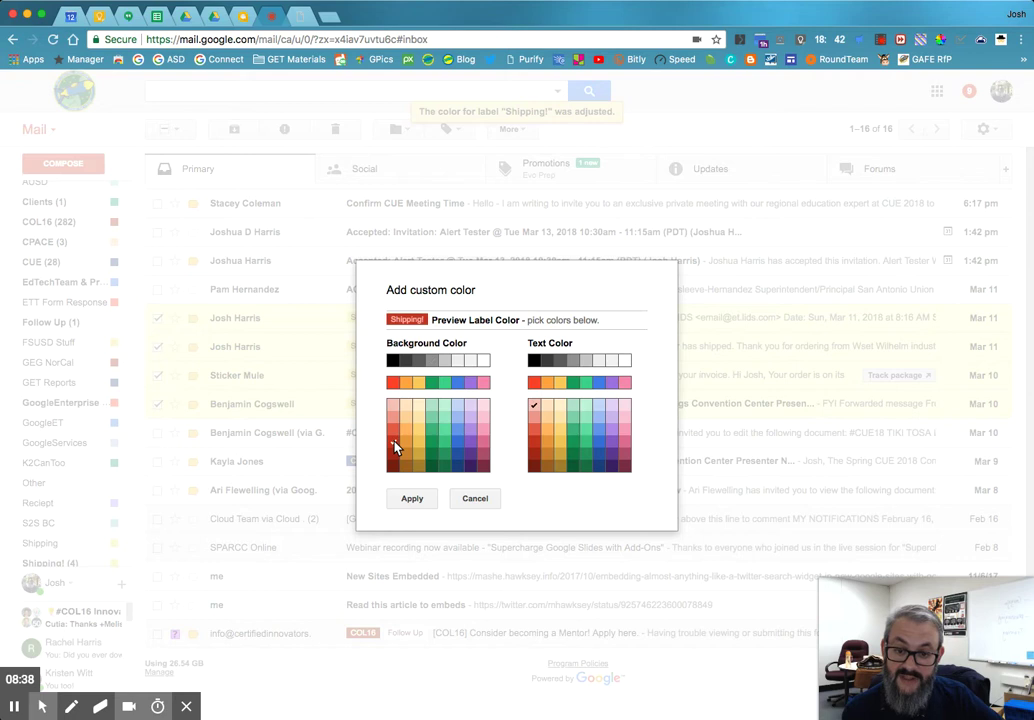
pyautogui.click(563, 408)
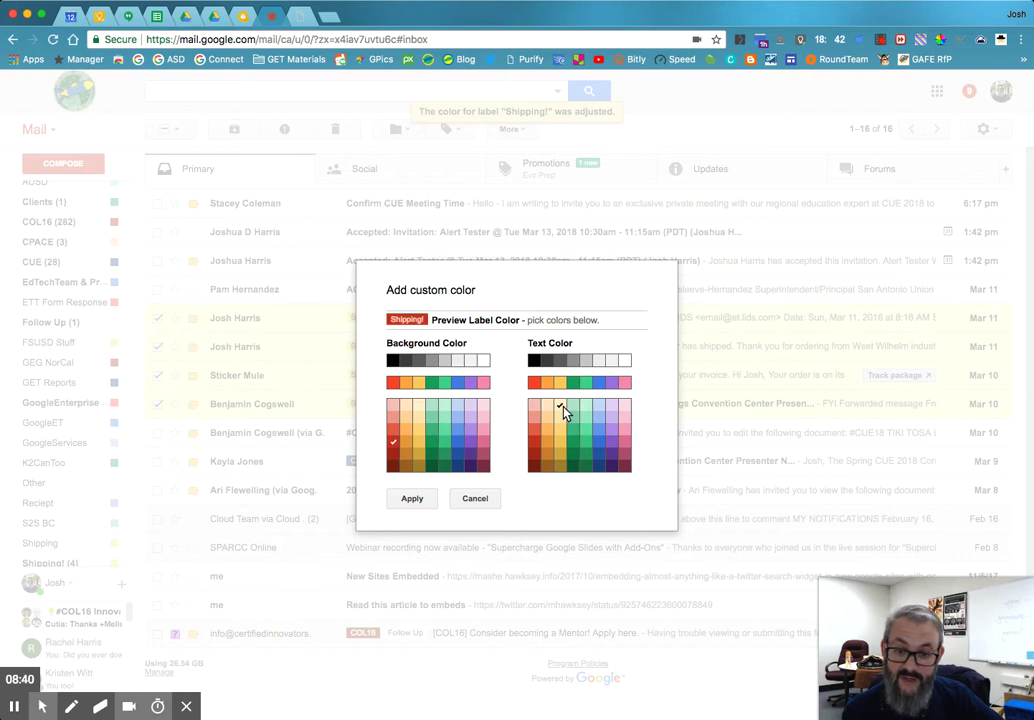
pyautogui.click(413, 501)
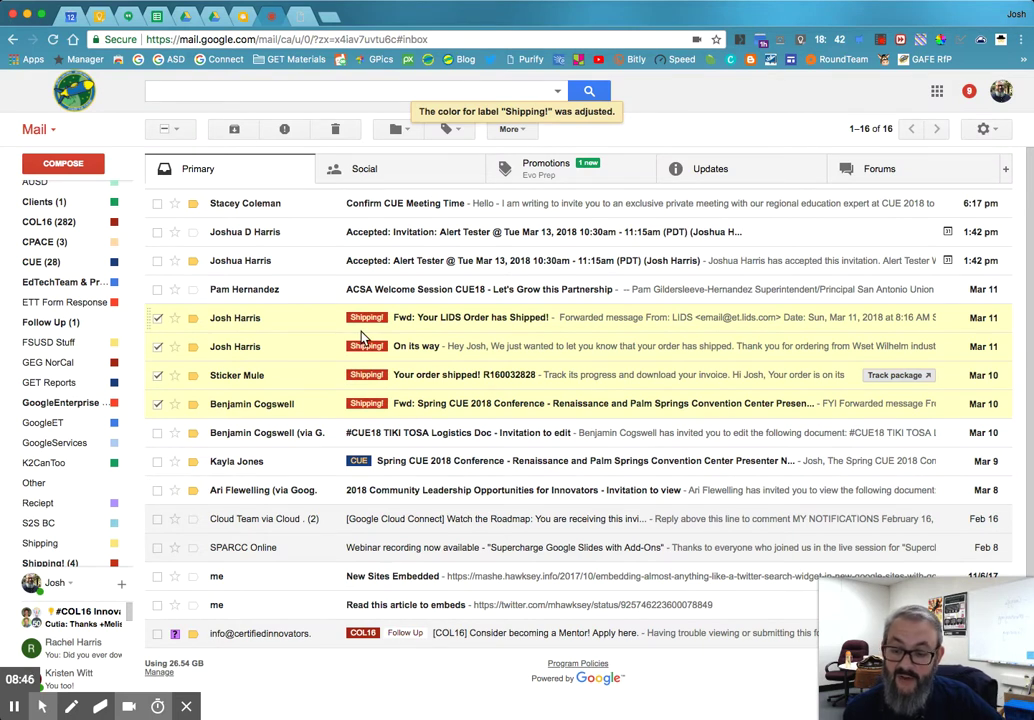
# View the emails filed under the "Shipping!" label and return to the inbox.
pyautogui.click(50, 563)
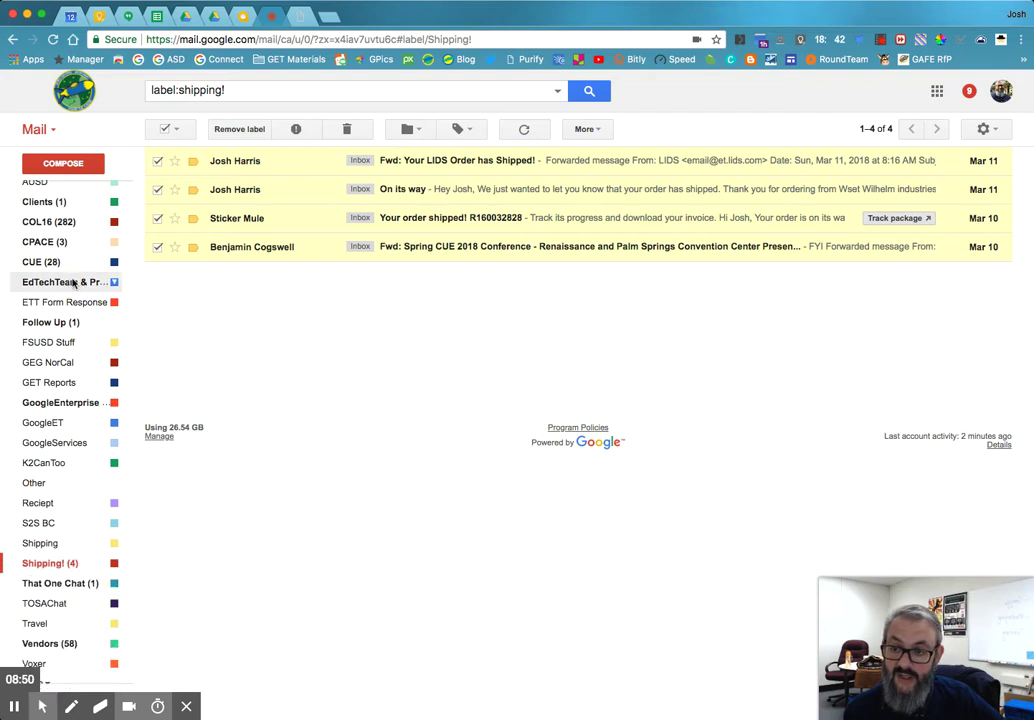
pyautogui.scroll(3, 55, 250)
pyautogui.click(48, 192)
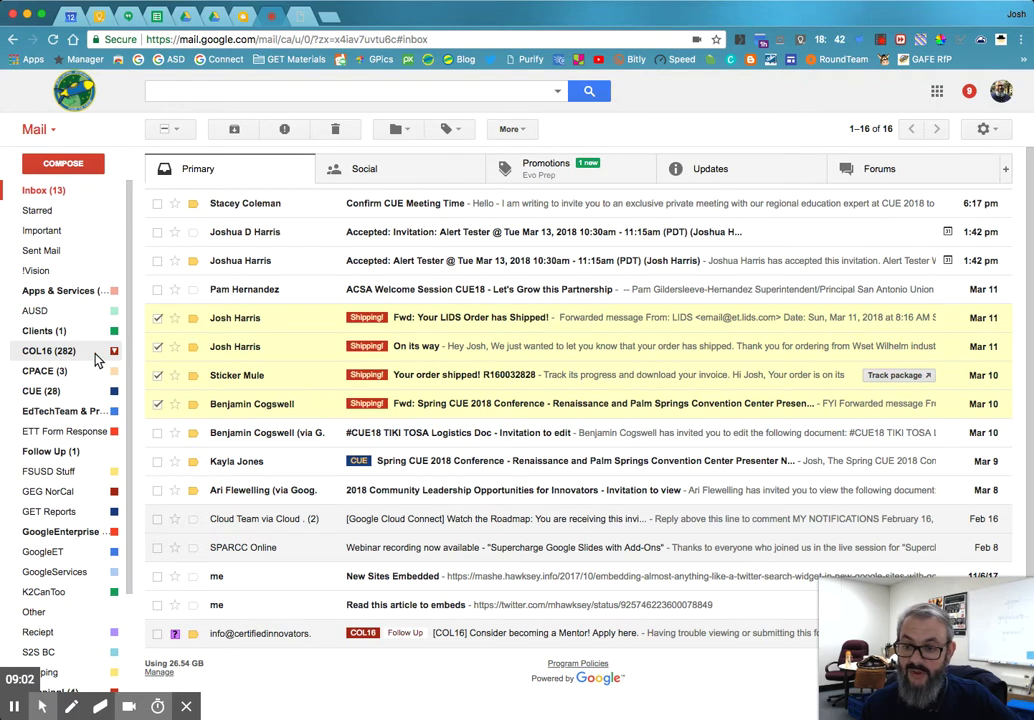
# Add the "!Vision" label to the four selected shipping emails.
pyautogui.click(450, 131)
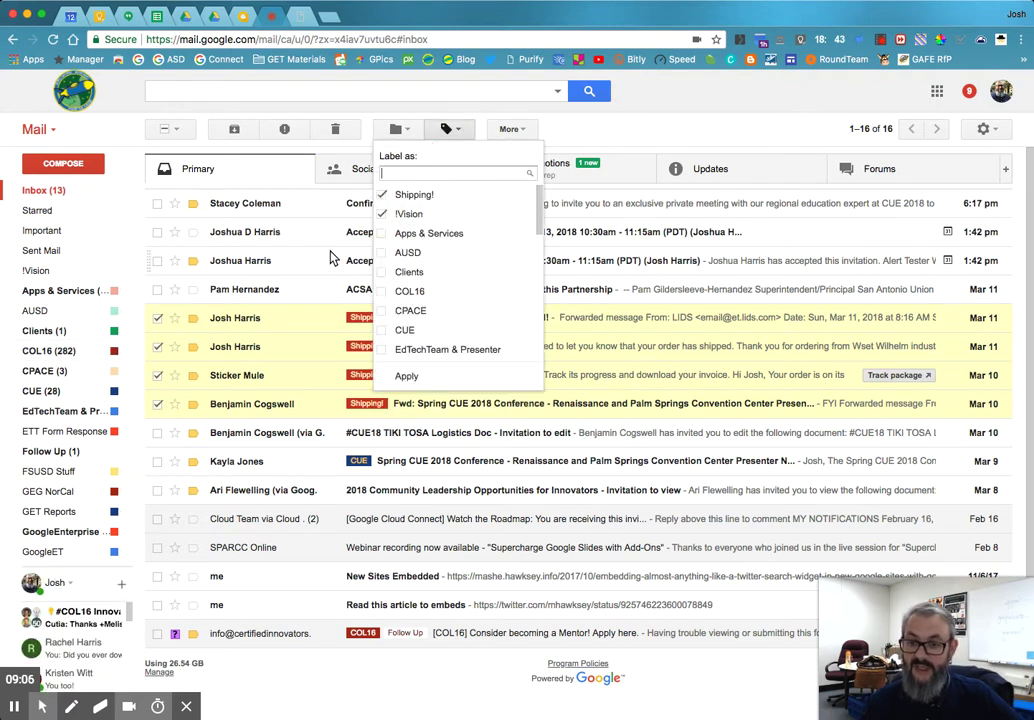
pyautogui.click(406, 376)
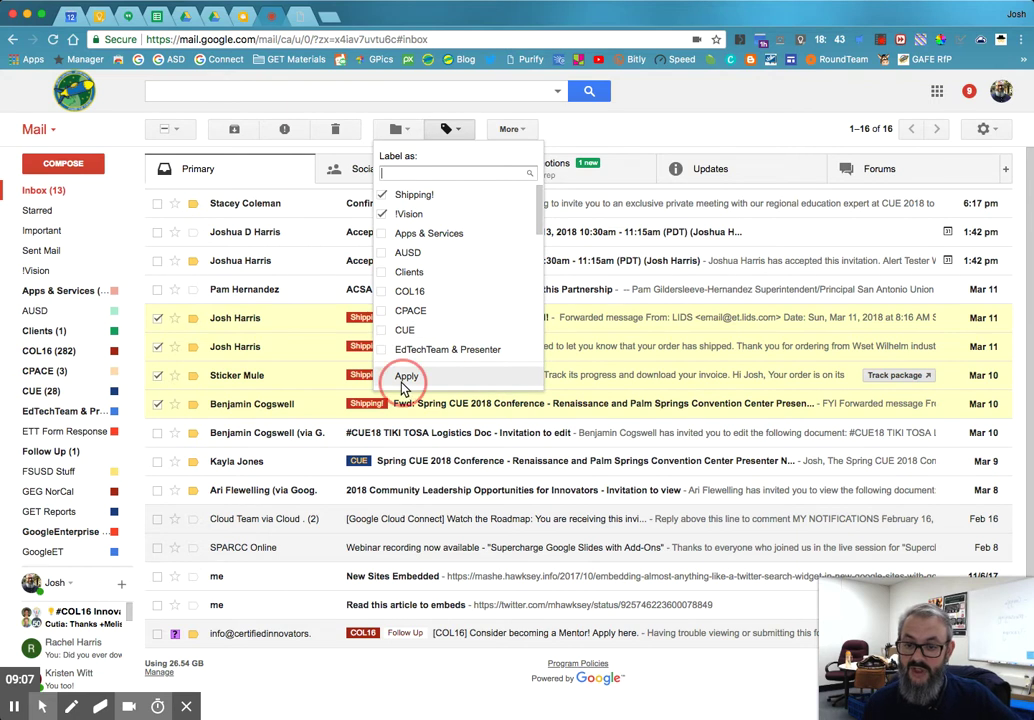
# Deselect "On its way" and "Your order shipped!", and add the "Clients" label to the two emails still selected.
pyautogui.click(157, 346)
pyautogui.click(157, 375)
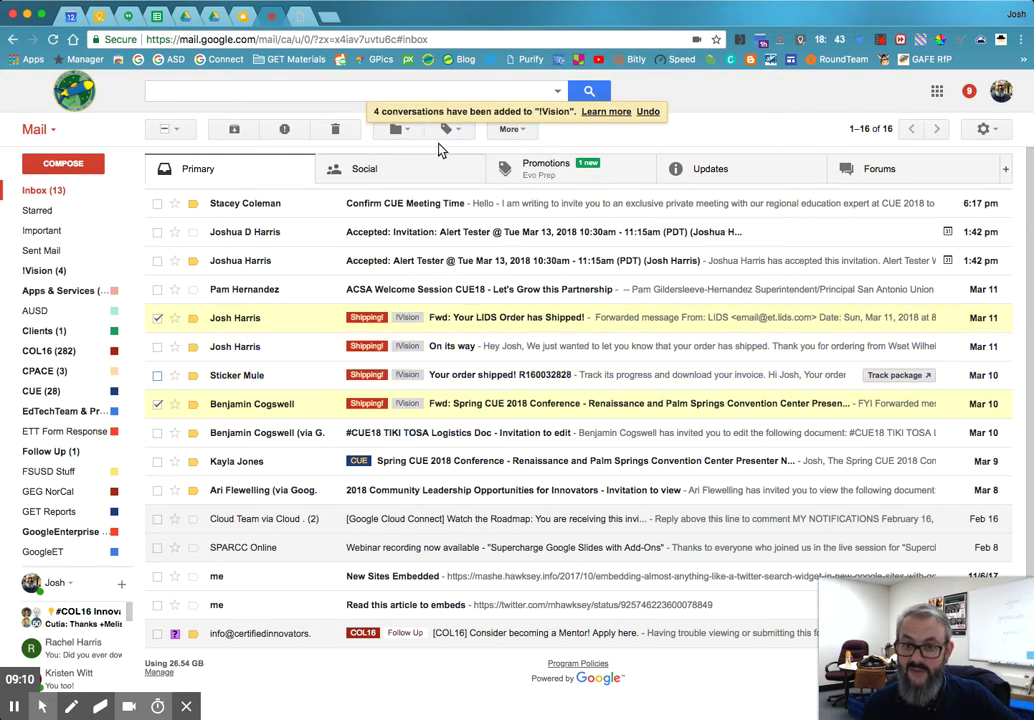
pyautogui.click(447, 129)
pyautogui.click(383, 273)
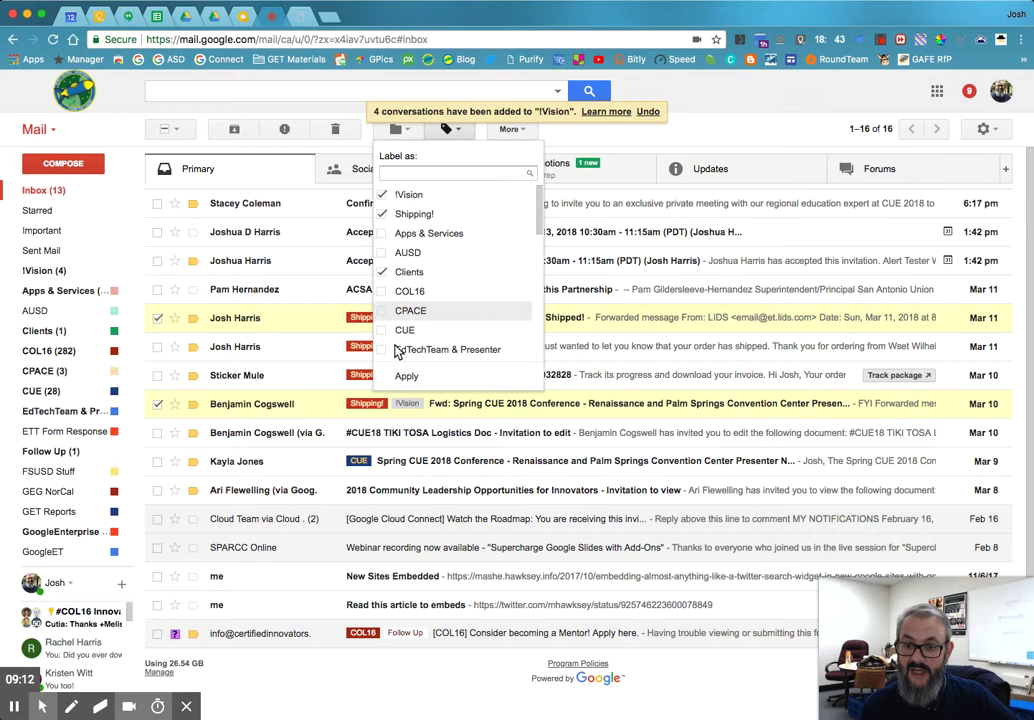
pyautogui.click(406, 376)
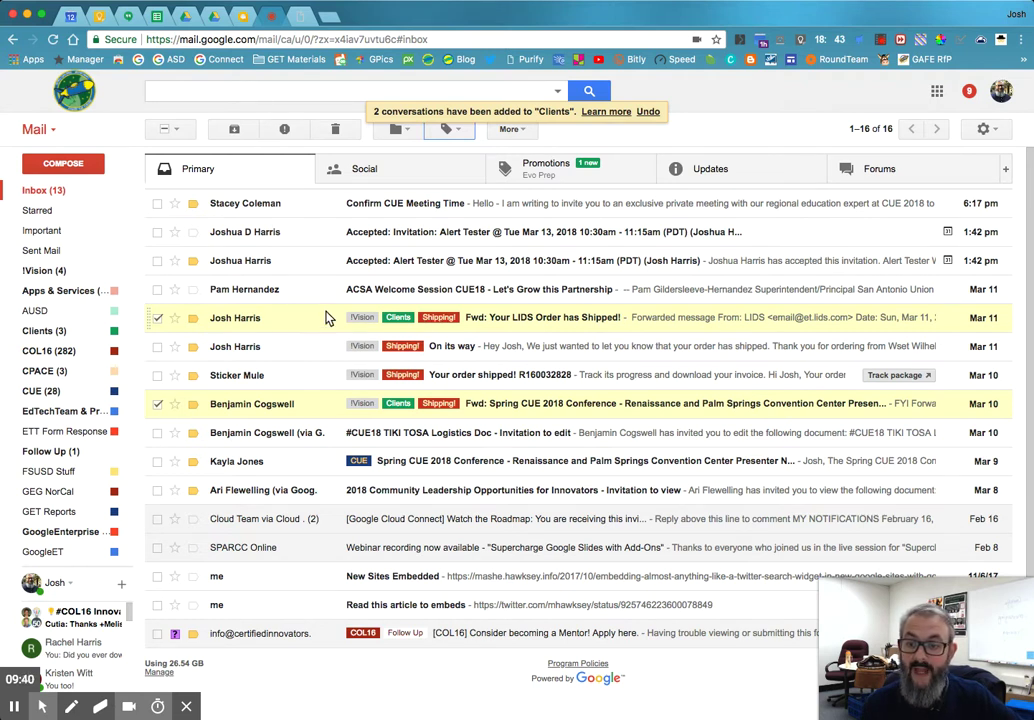
pyautogui.moveTo(277, 323); pyautogui.dragTo(303, 316)
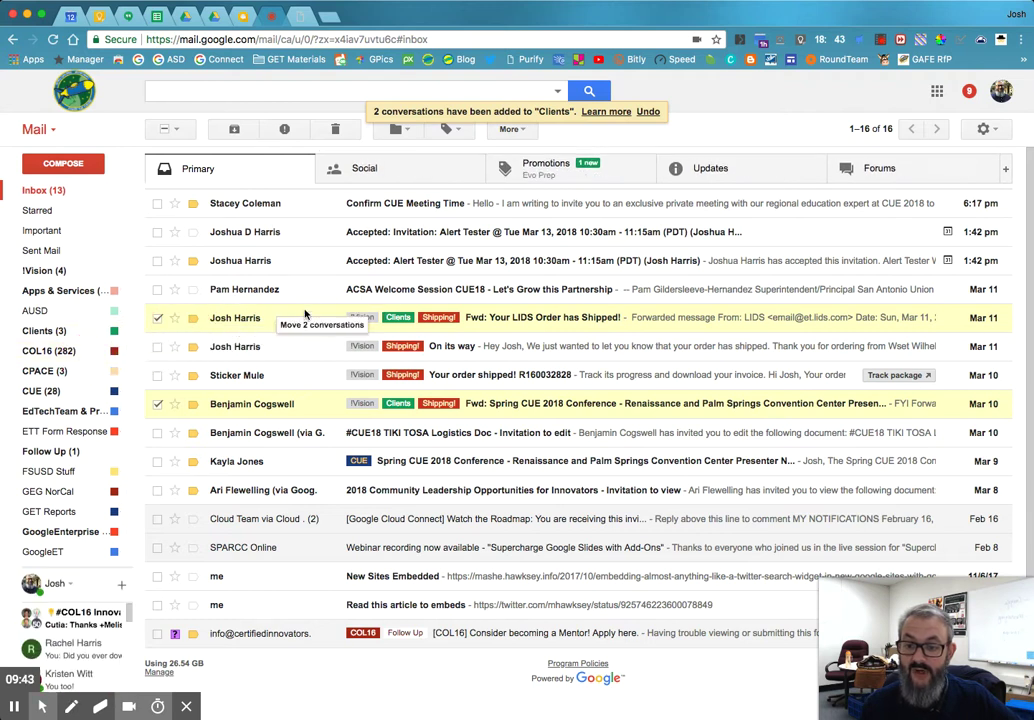
pyautogui.click(406, 135)
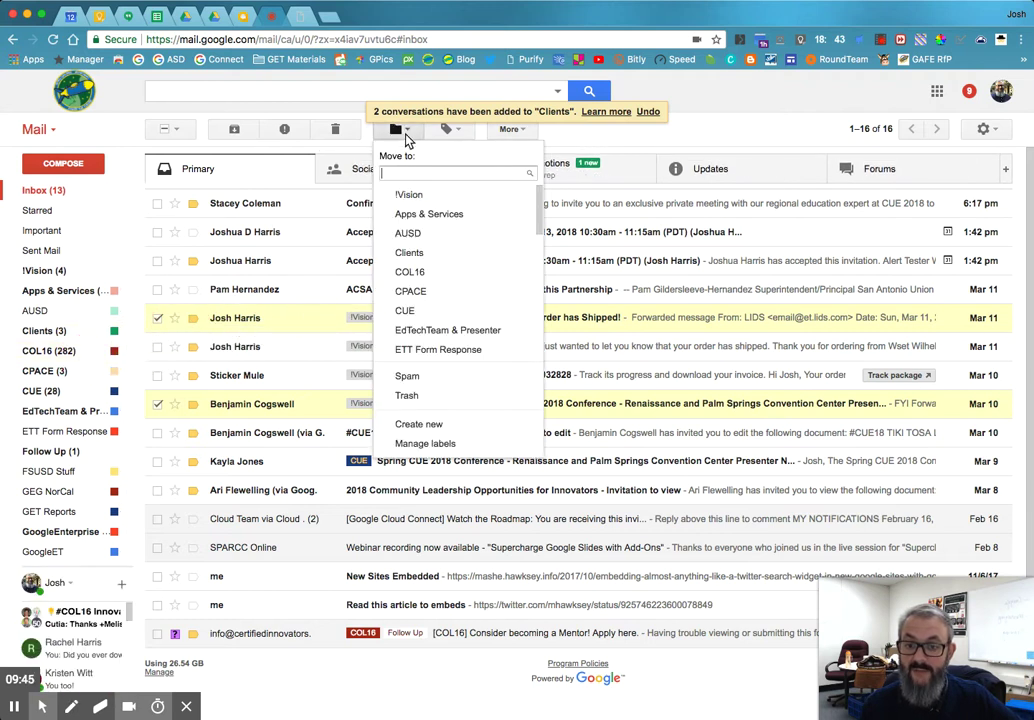
pyautogui.click(460, 135)
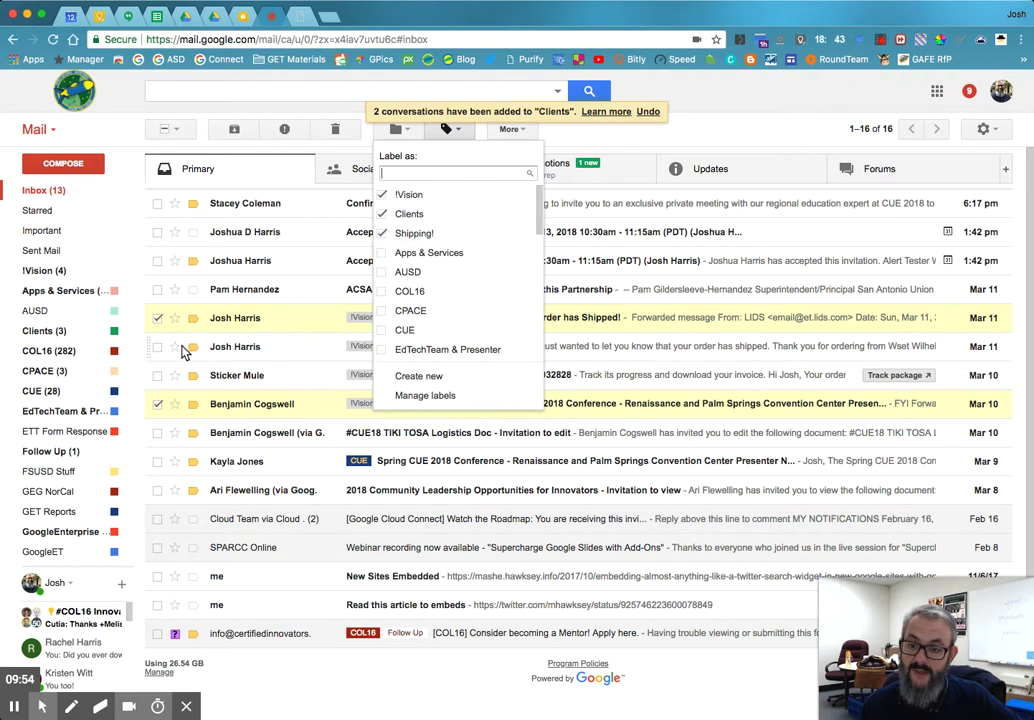
# Reselect "On its way" and "Your order shipped!", and remove the "Clients" label from all four selected emails.
pyautogui.click(157, 347)
pyautogui.click(157, 375)
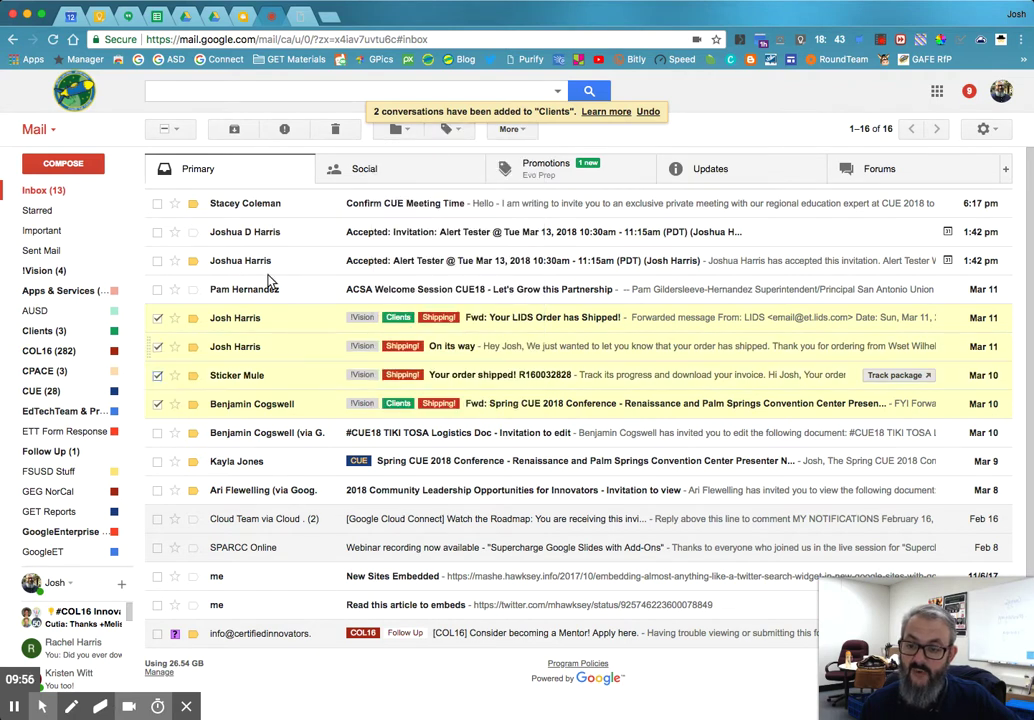
pyautogui.click(452, 131)
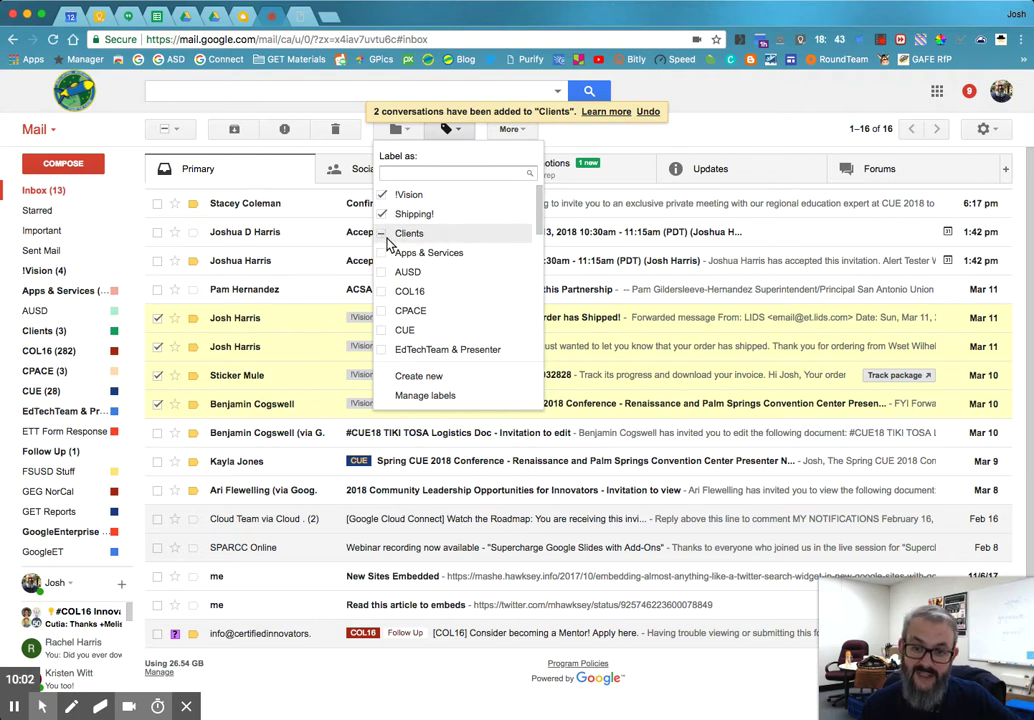
pyautogui.click(384, 238)
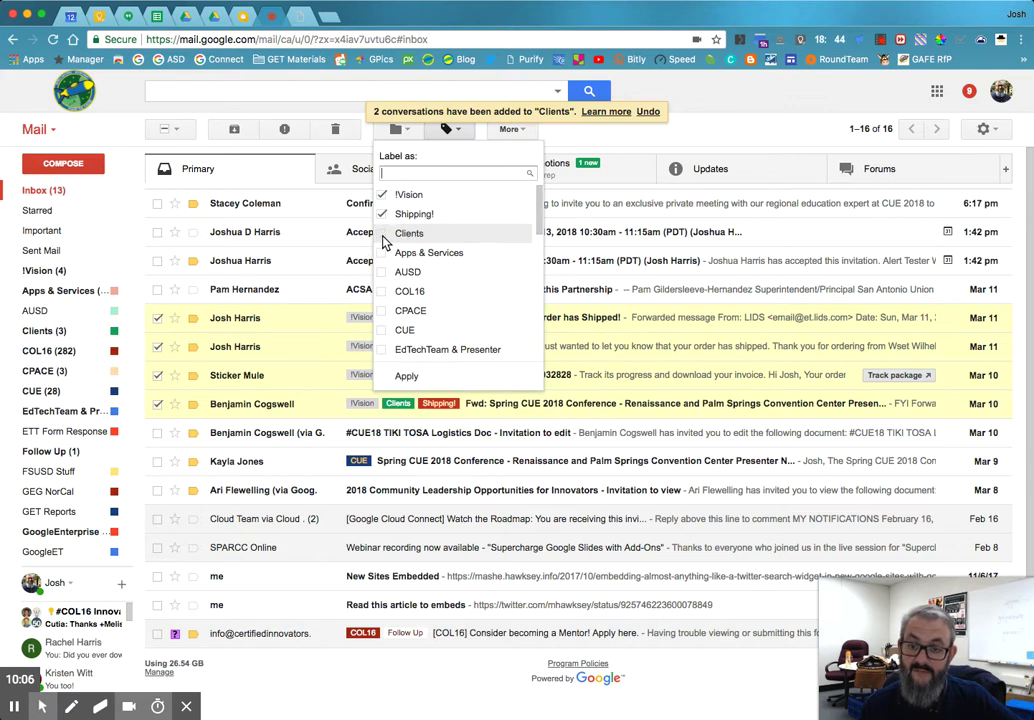
pyautogui.click(384, 234)
pyautogui.click(401, 377)
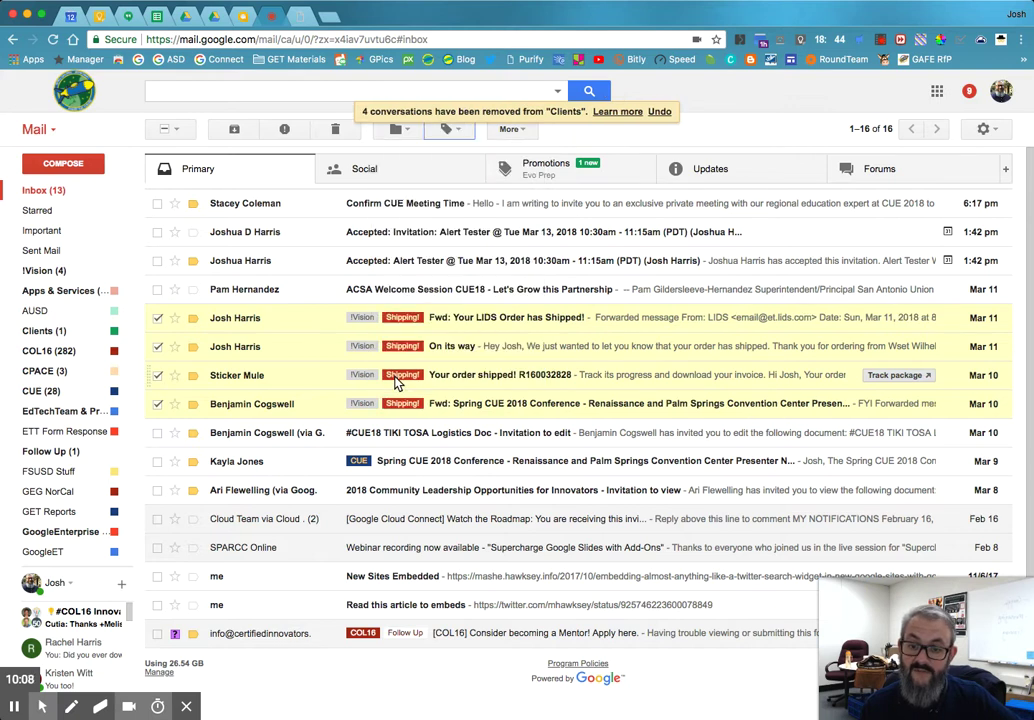